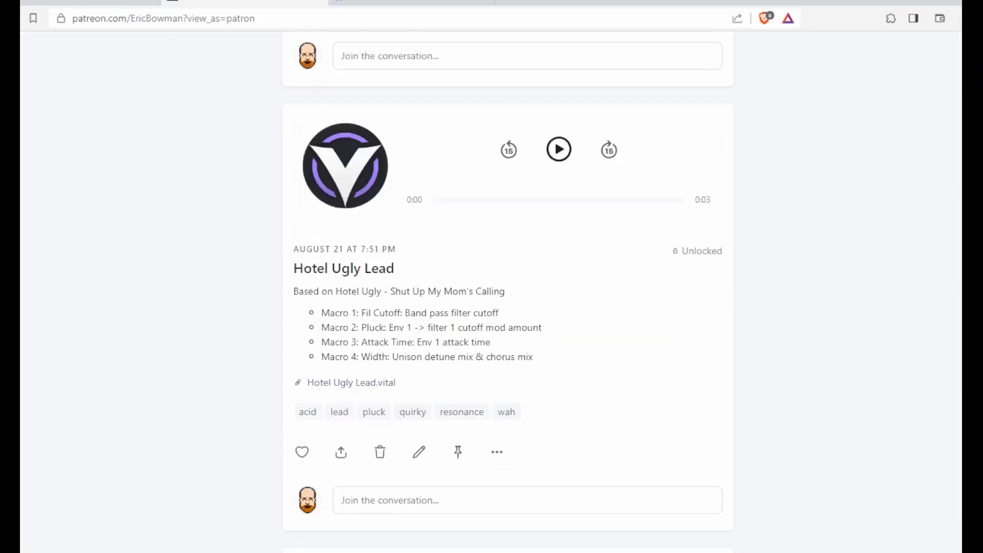
- Look through the posted Vital presets on the Patreon page
scroll(507, 286, "down", 15)
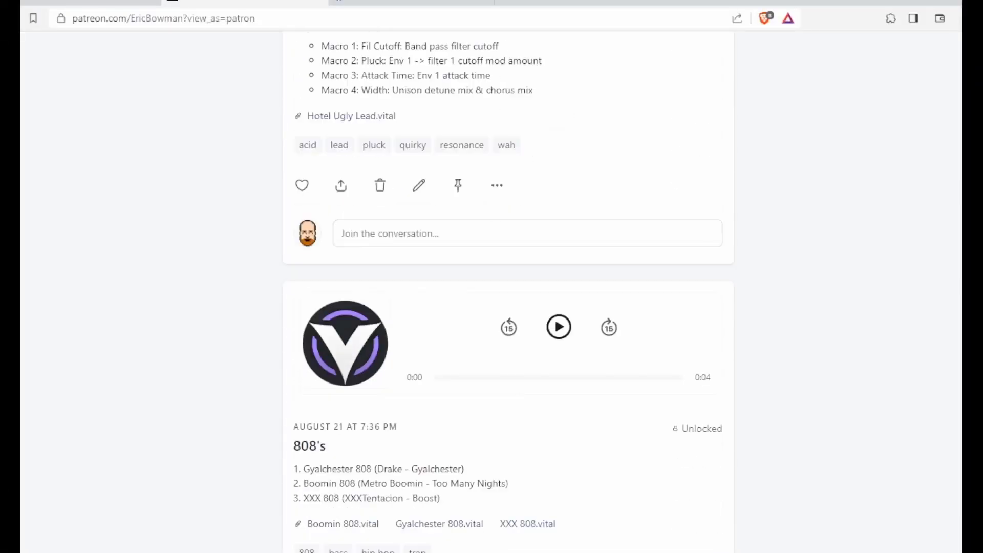
scroll(507, 287, "down", 15)
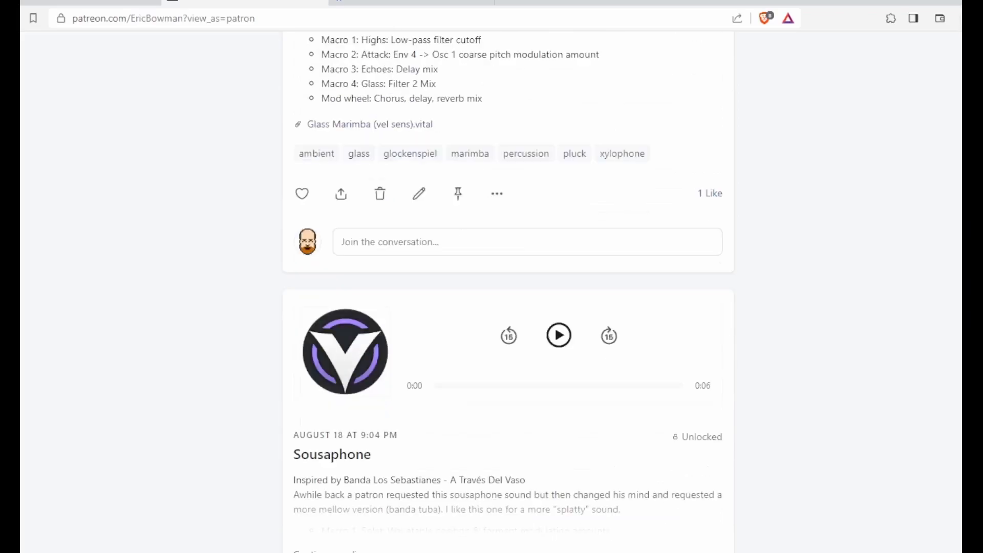
scroll(507, 287, "down", 15)
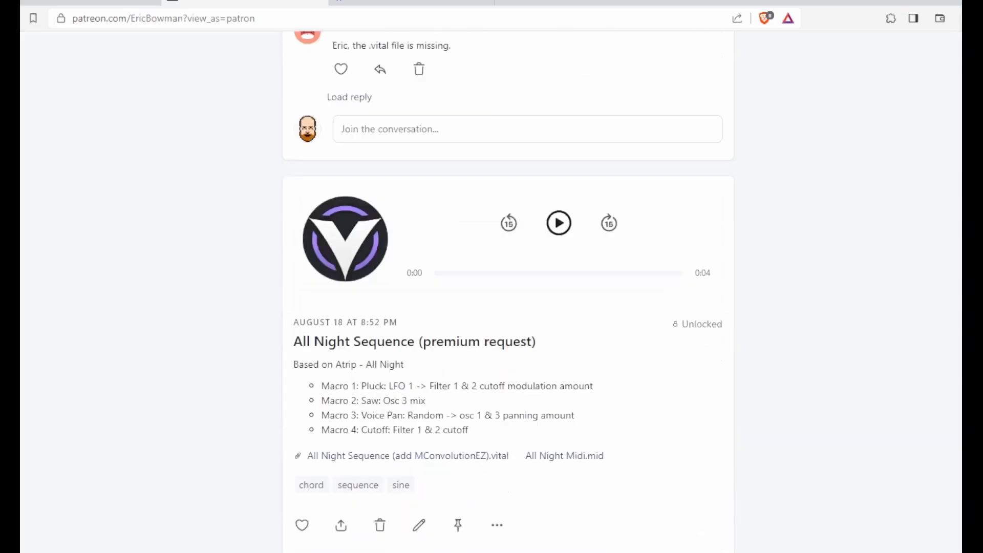
scroll(507, 287, "down", 15)
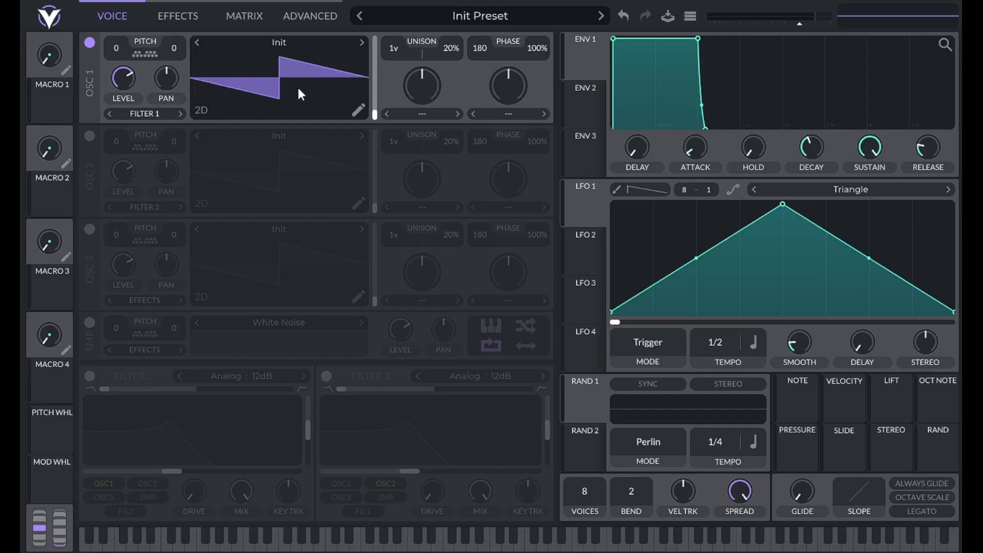
- Load the Basic Shapes wavetable into oscillator 1 and set its phase randomization to 0%
left_click(287, 44)
left_click(662, 71)
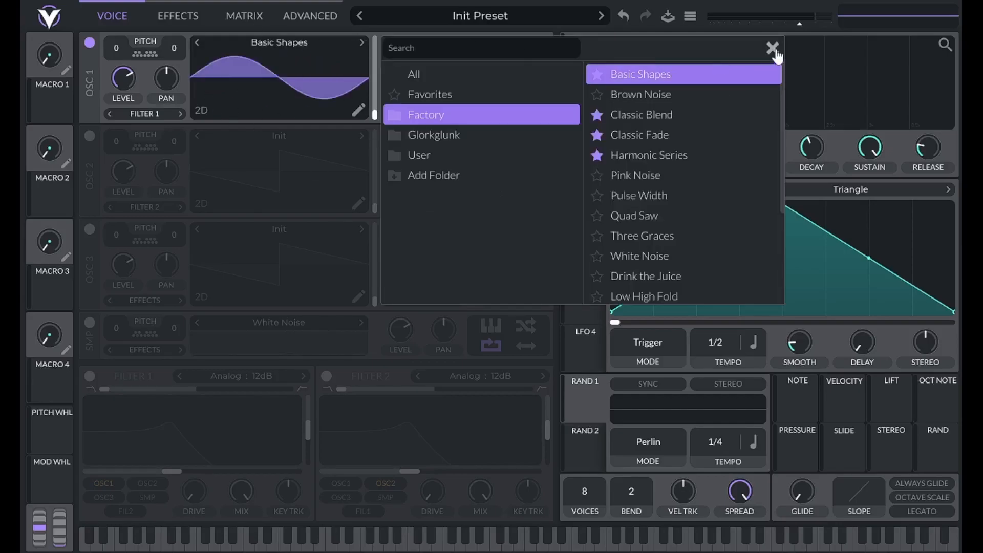
left_click(772, 44)
left_click_drag(534, 48, 536, 66)
- Enter a new exact attack time for envelope 1
right_click(692, 150)
left_click(703, 172)
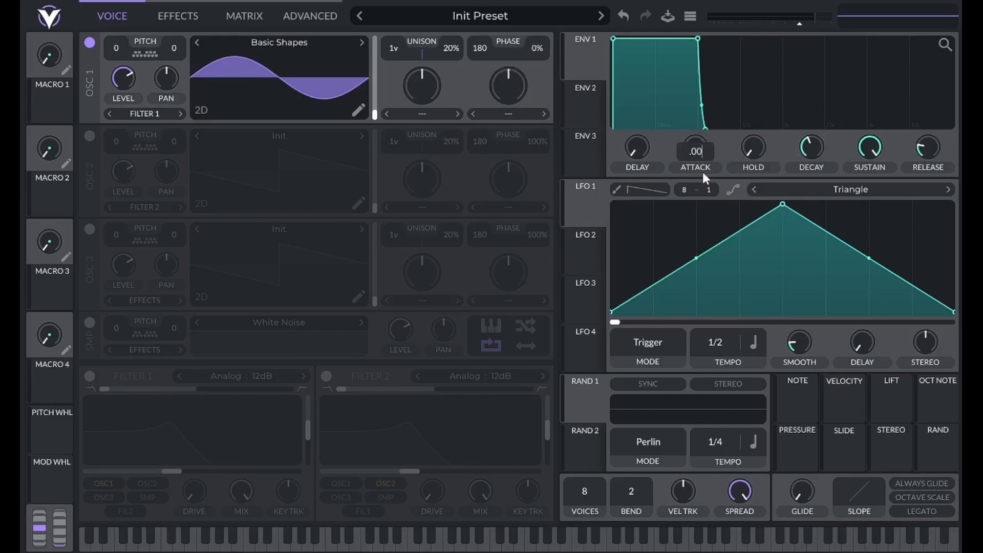
type(".00")
key("Return")
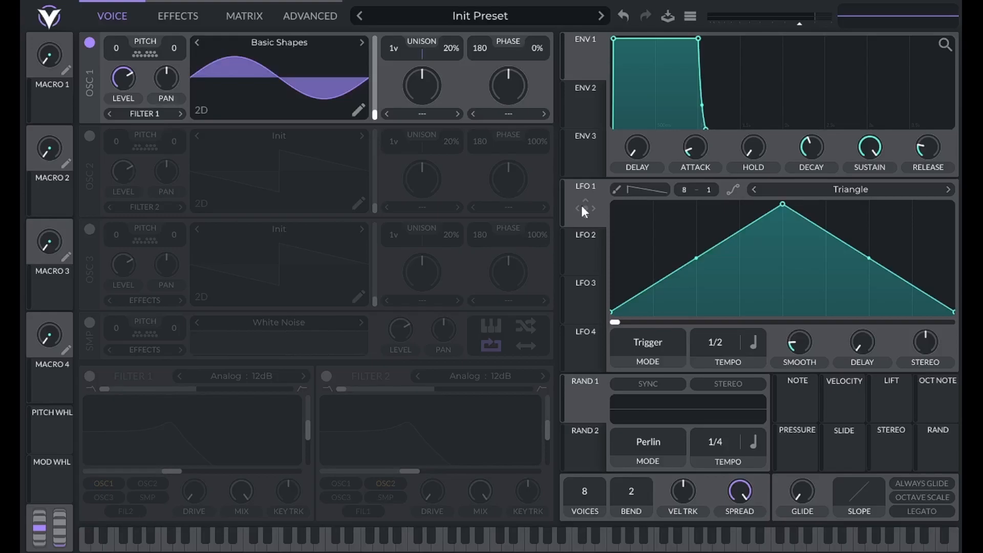
- Modulate oscillator 1's transpose with LFO 1 and snap the transposition to the notes C, F, G and A#
left_click_drag(583, 208, 115, 56)
left_click(149, 55)
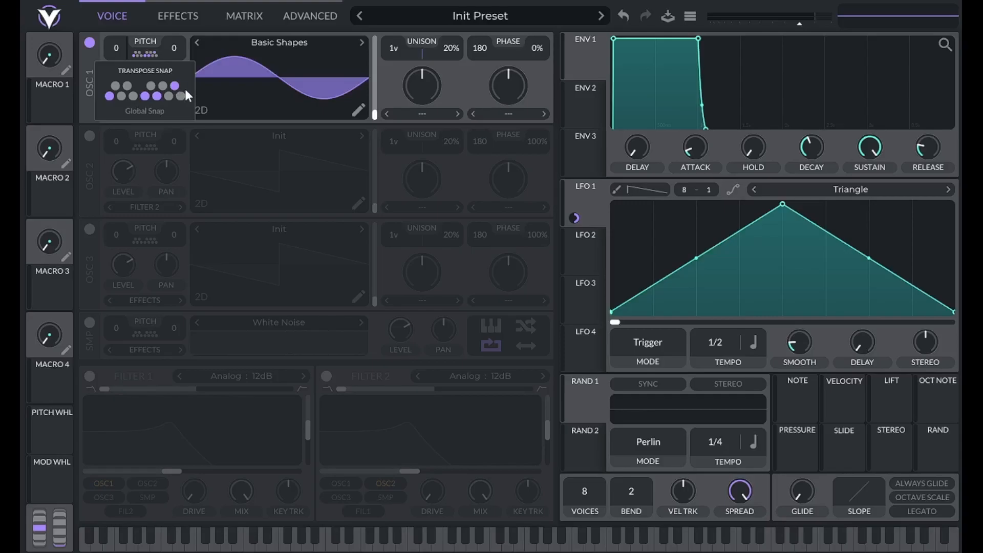
left_click(147, 55)
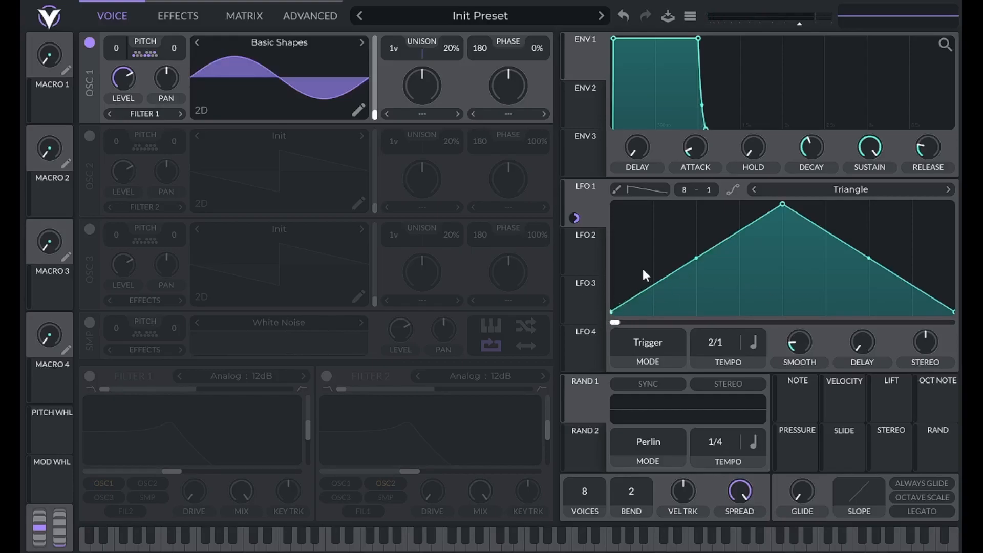
left_click(146, 55)
- Set LFO 1's grid to 16 by 8 and adjust its modulation amount on oscillator 1's transpose
left_click_drag(684, 197, 689, 112)
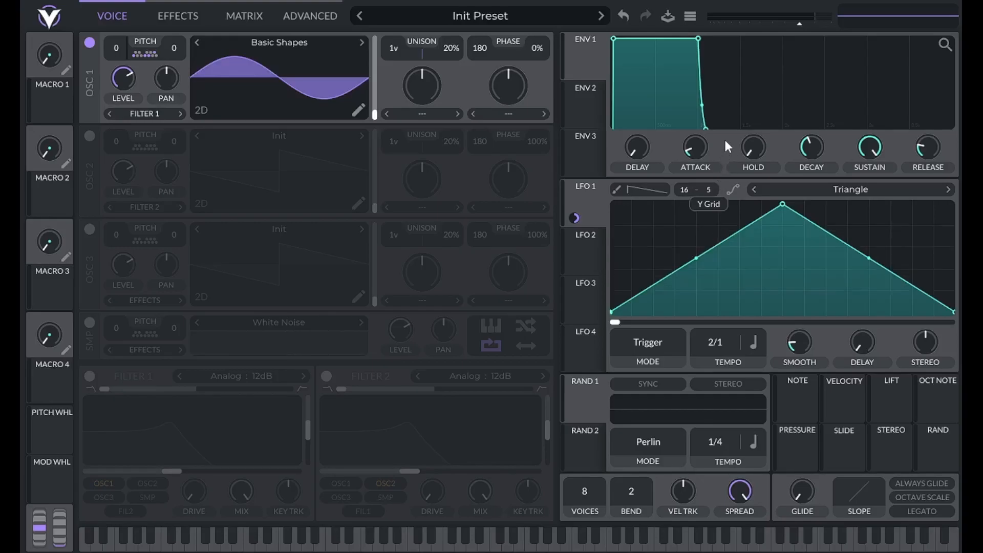
right_click(574, 217)
left_click(606, 311)
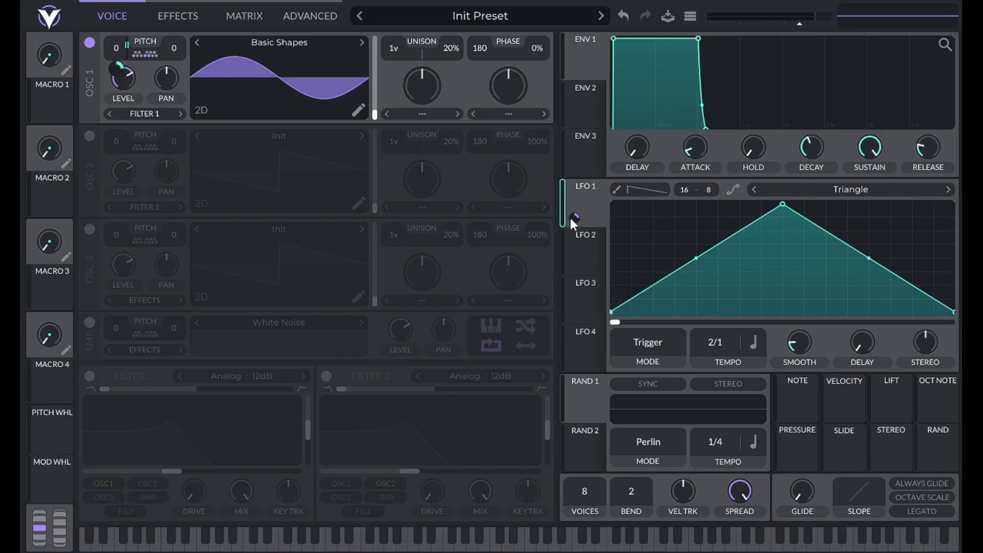
mouse_move(574, 218)
left_click(140, 53)
- Enable painting with the flat step shape for LFO 1 and sketch a rough step pattern across the grid
left_click(618, 193)
left_click(639, 191)
left_click(644, 208)
mouse_move(619, 306)
left_mouse_down()
mouse_move(698, 260)
mouse_move(843, 274)
mouse_move(908, 241)
mouse_move(920, 300)
mouse_move(945, 312)
left_mouse_up()
left_click(757, 250)
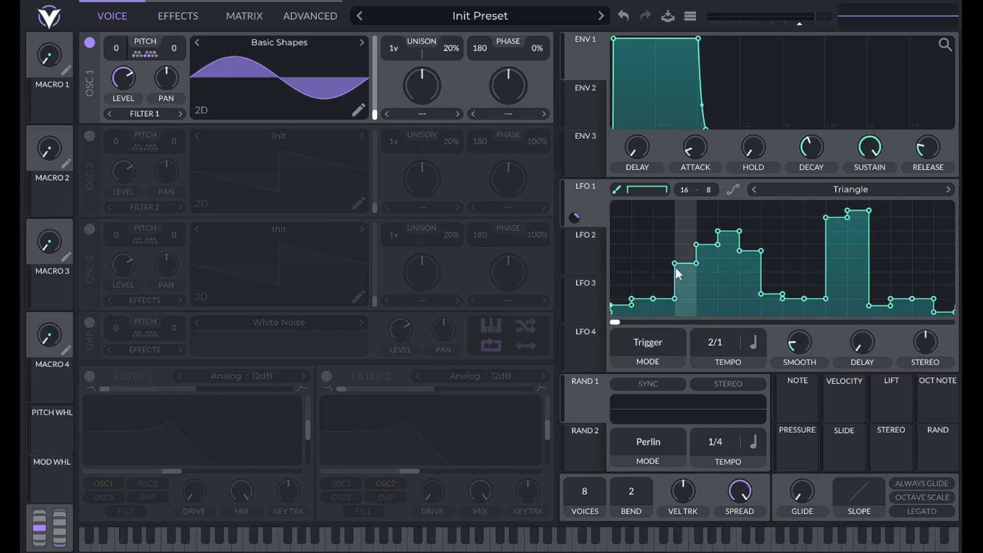
- Paint LFO 1's first seven steps at grid levels 0, 2, 4, 3, 5, 4 and 2, counted up from the base
left_click(619, 311)
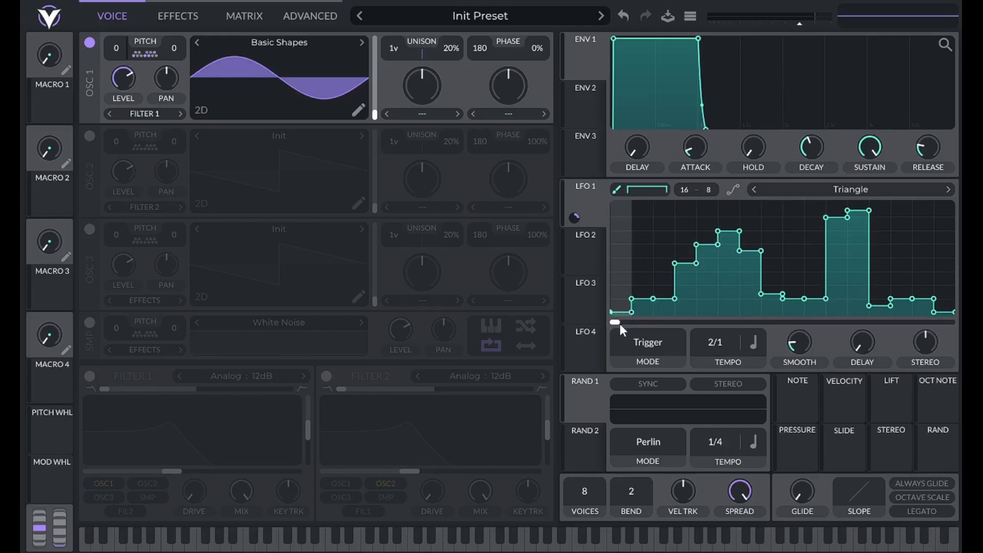
left_click(640, 285)
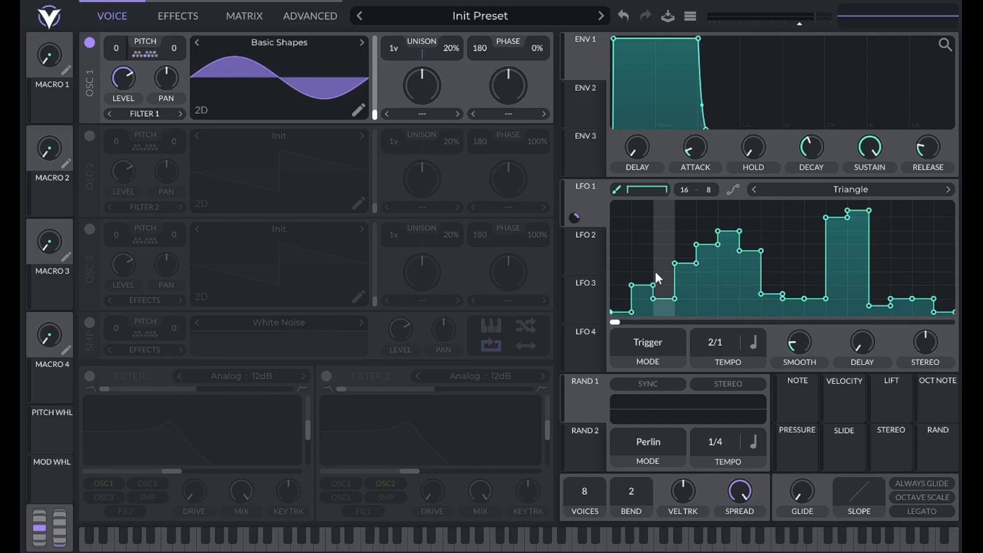
left_click(661, 259)
left_click_drag(685, 271, 702, 238)
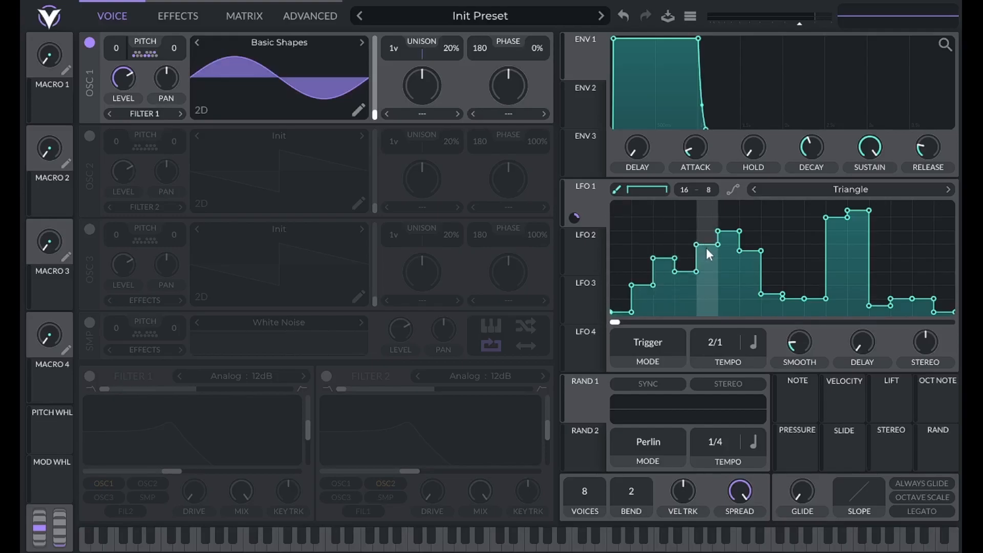
left_click(726, 253)
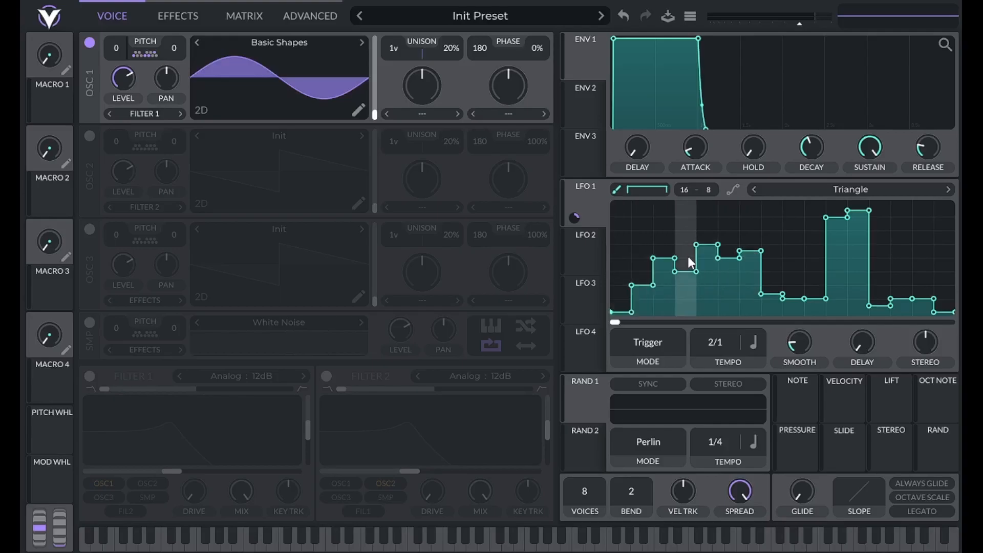
left_click(751, 274)
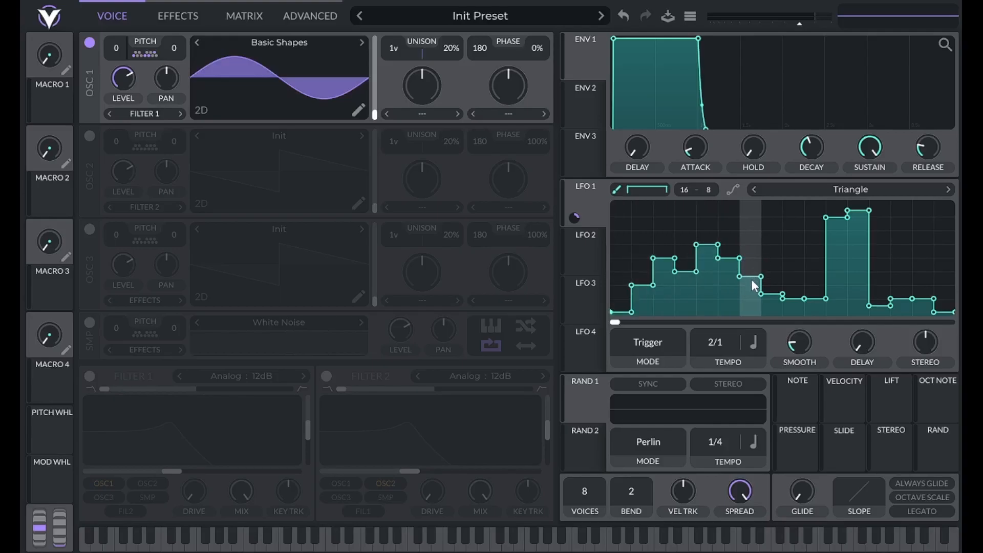
left_click(751, 283)
- Paint LFO 1's steps 8 to 15 at grid levels 6, 5, 8, 6, 4, 5, 3 and 4
left_click(765, 232)
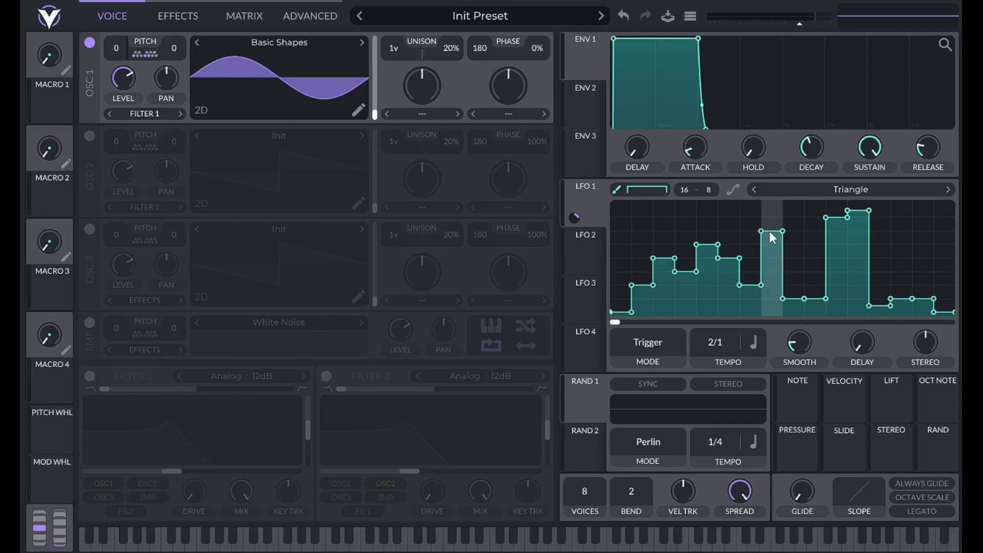
left_click(799, 244)
left_click(809, 203)
left_click(837, 231)
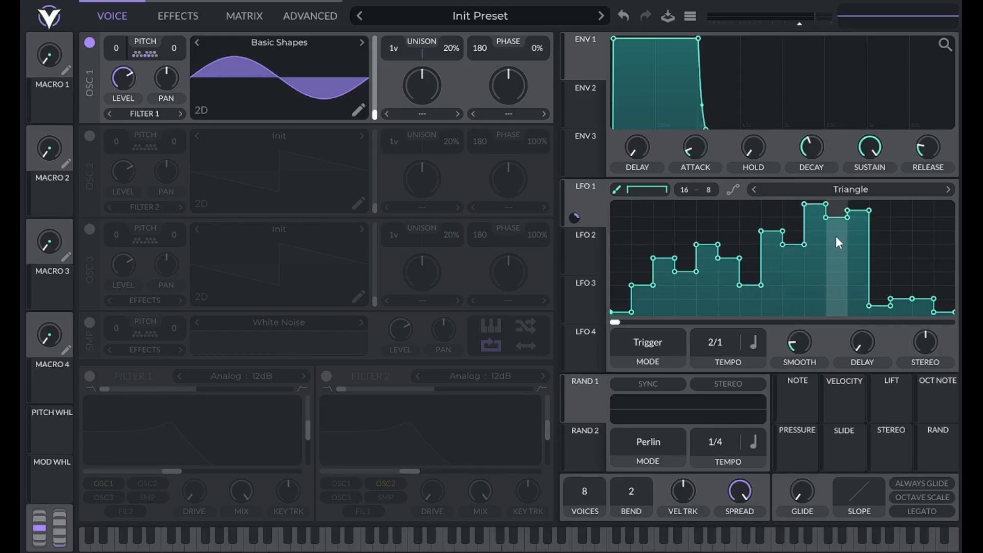
left_click(857, 259)
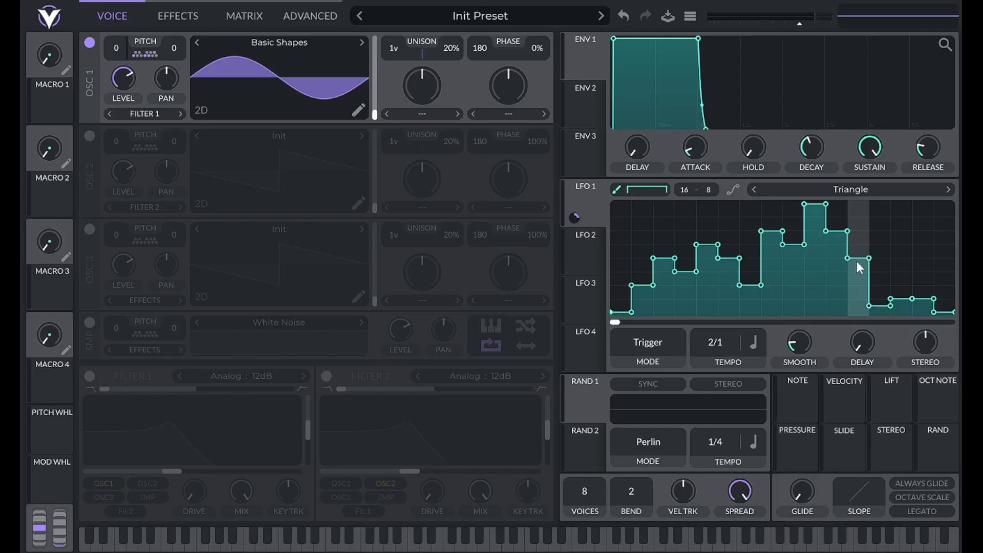
left_click(878, 244)
left_click(918, 256)
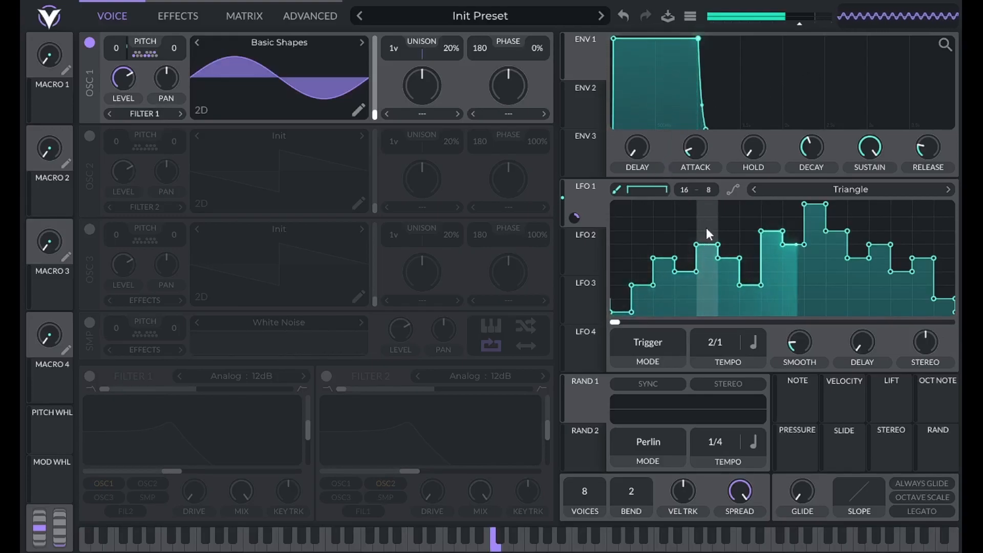
- Lower LFO 1's step 9 to grid level 4, step 14 to level 2 and step 12 to level 3
left_click(796, 257)
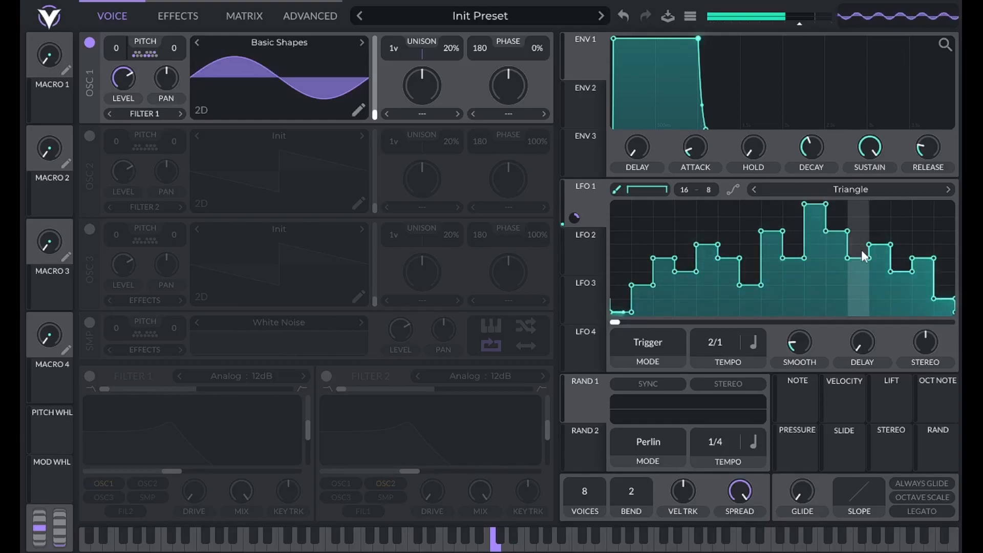
left_click(905, 282)
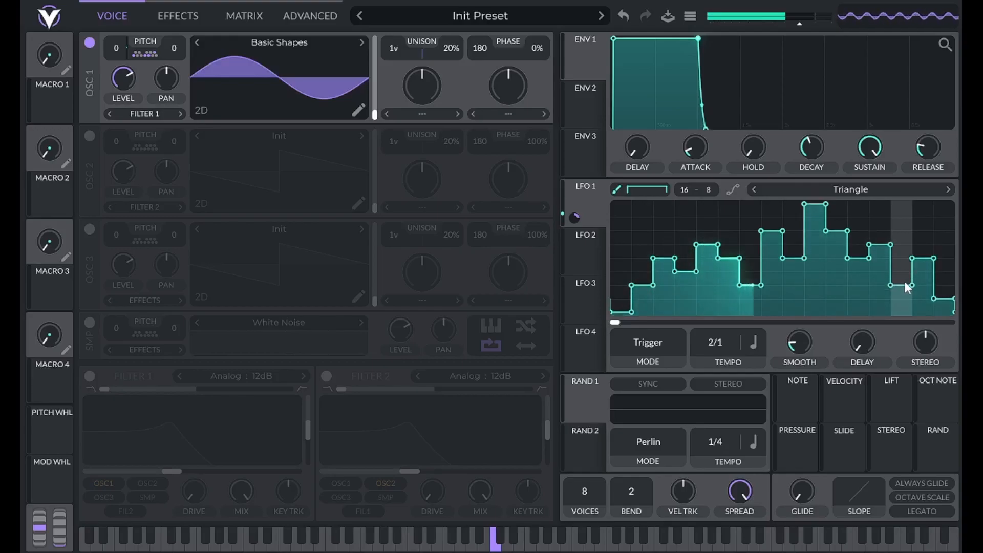
left_click(863, 270)
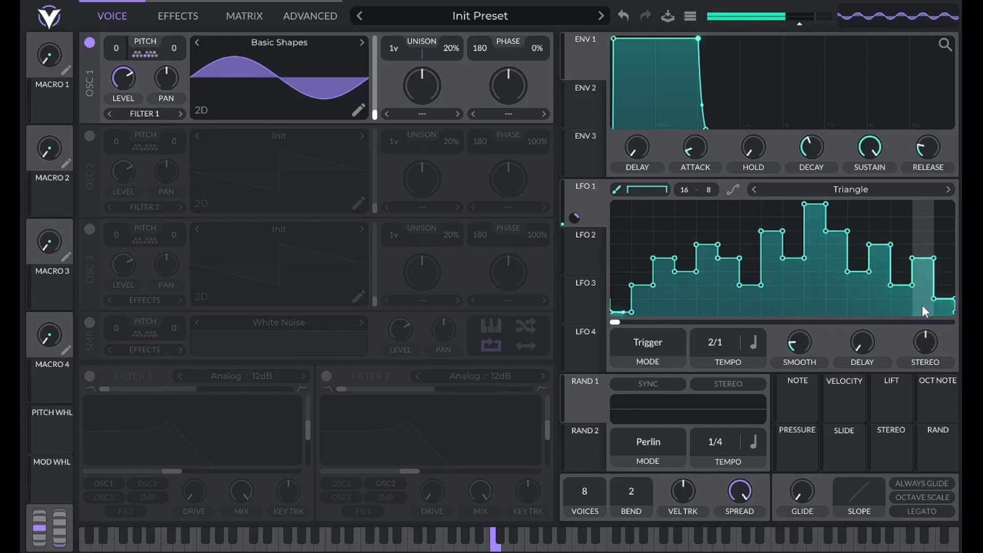
- Shape LFO 2 into a straight falling ramp and assign it to oscillator 1's level
left_click(597, 250)
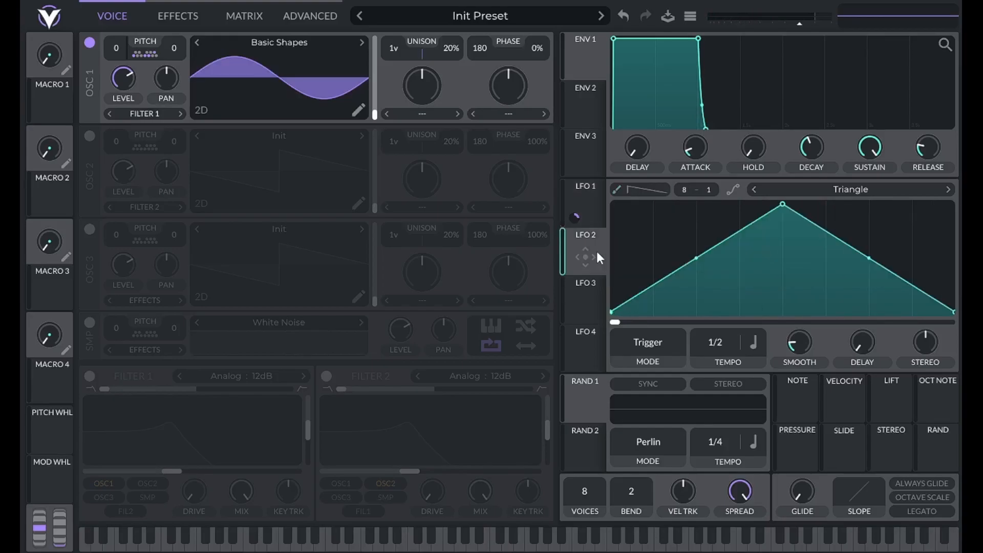
left_click_drag(778, 203, 527, 136)
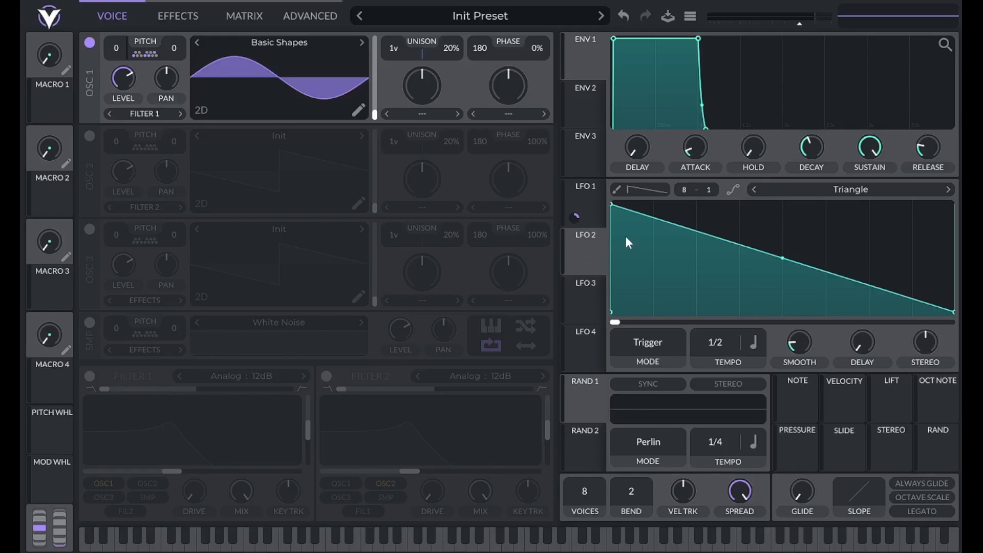
left_click_drag(567, 248, 124, 78)
left_click_drag(585, 257, 123, 77)
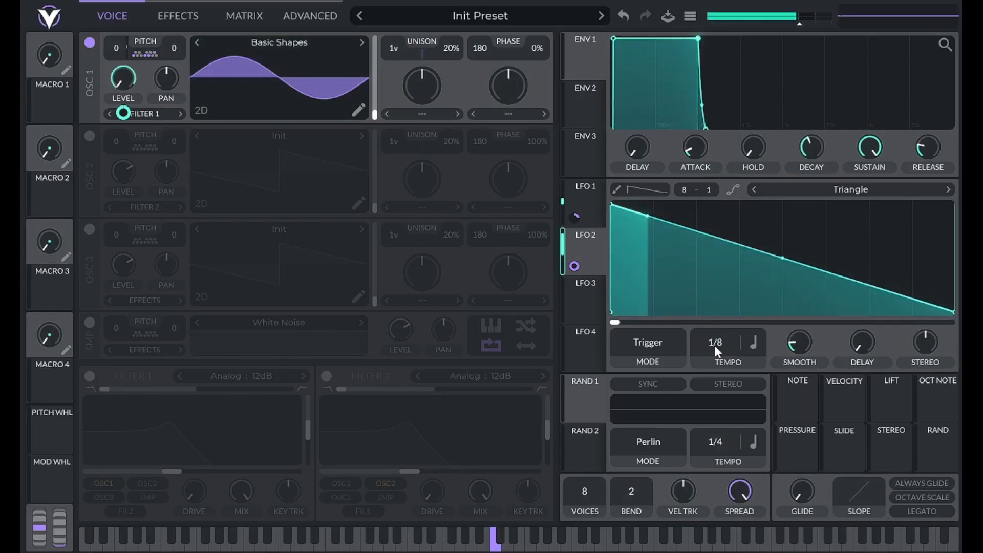
- Turn LFO 1's smoothing down to its minimum and give LFO 2 a small amount of smoothing
left_click(588, 202)
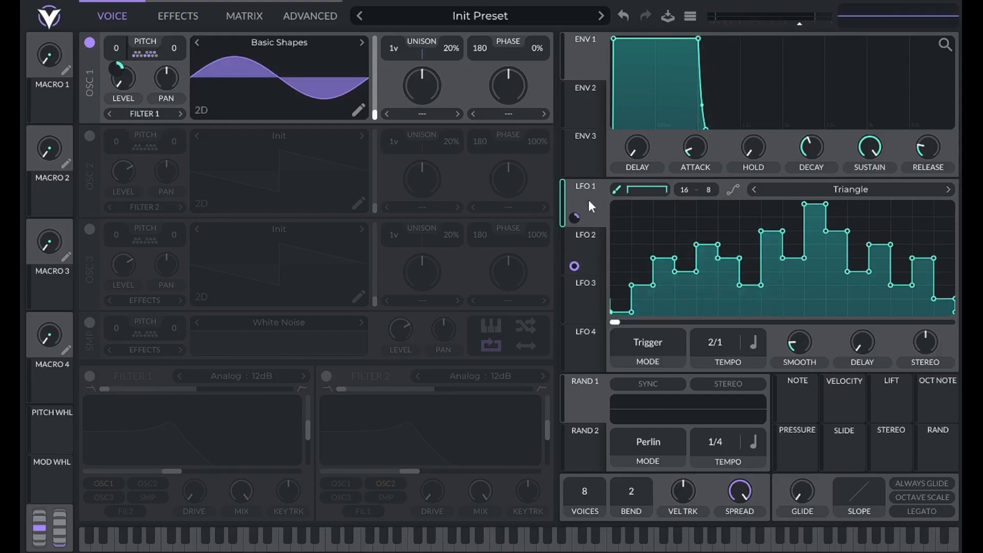
mouse_move(804, 351)
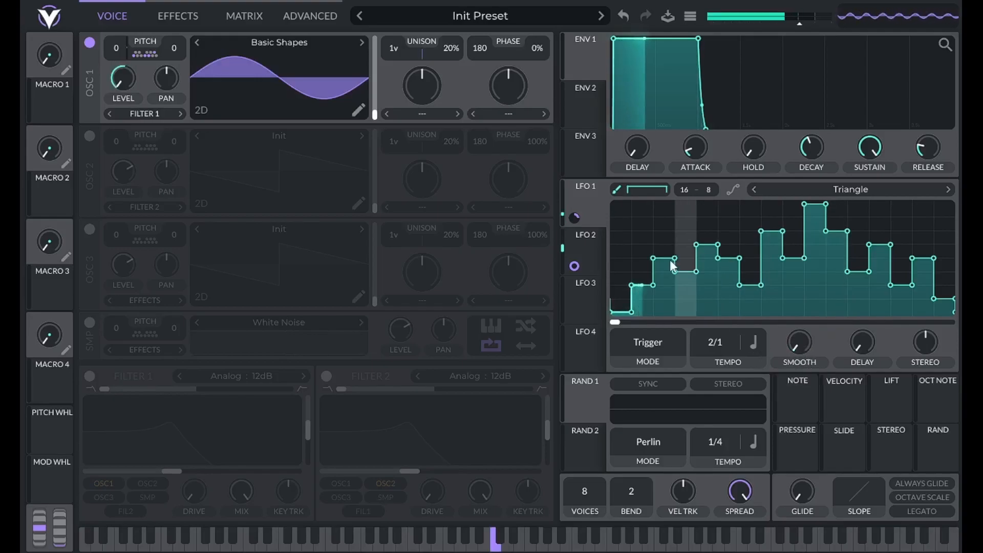
left_click(594, 249)
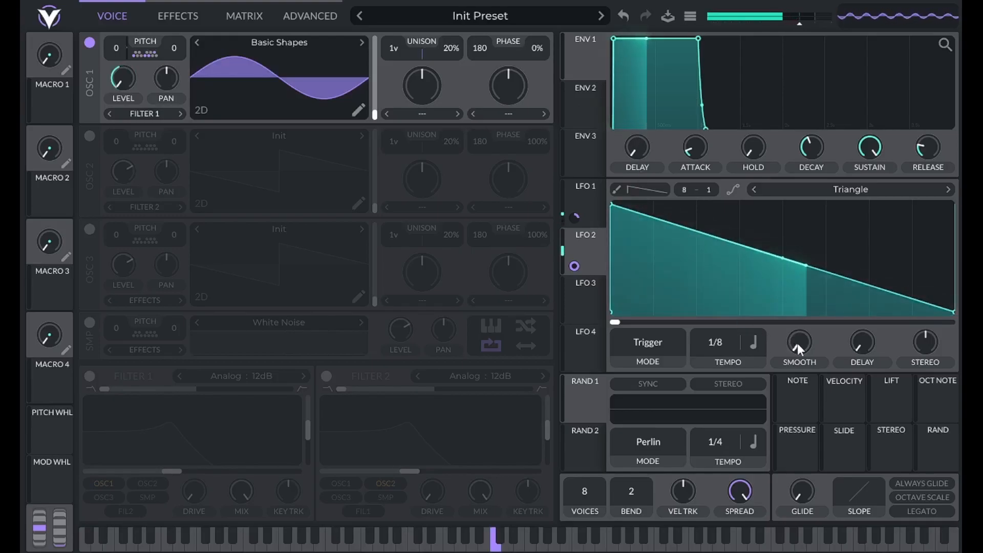
left_click_drag(800, 343, 800, 339)
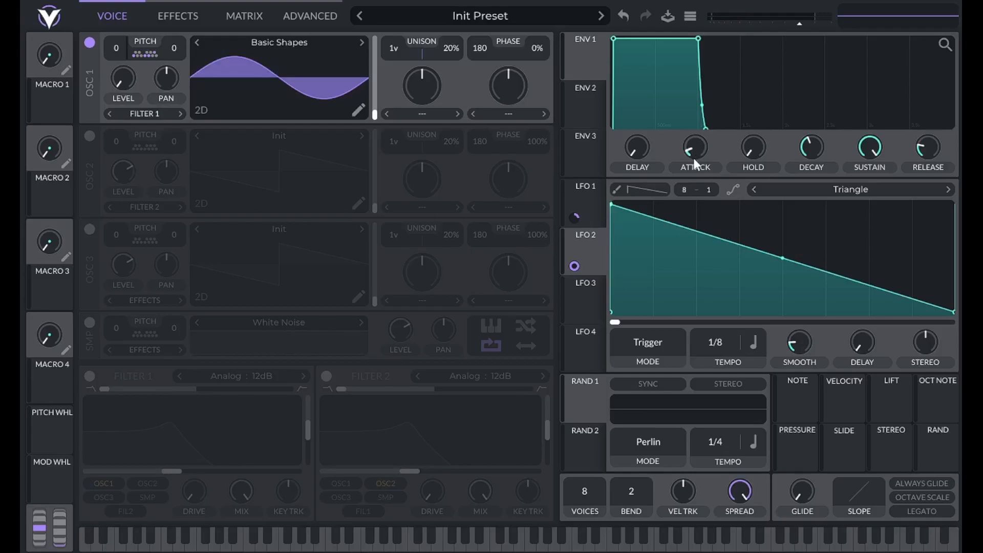
mouse_move(801, 345)
- Try bending LFO 2's falling ramp into a steep exponential decay and return it to a straight line
left_click_drag(785, 256, 777, 344)
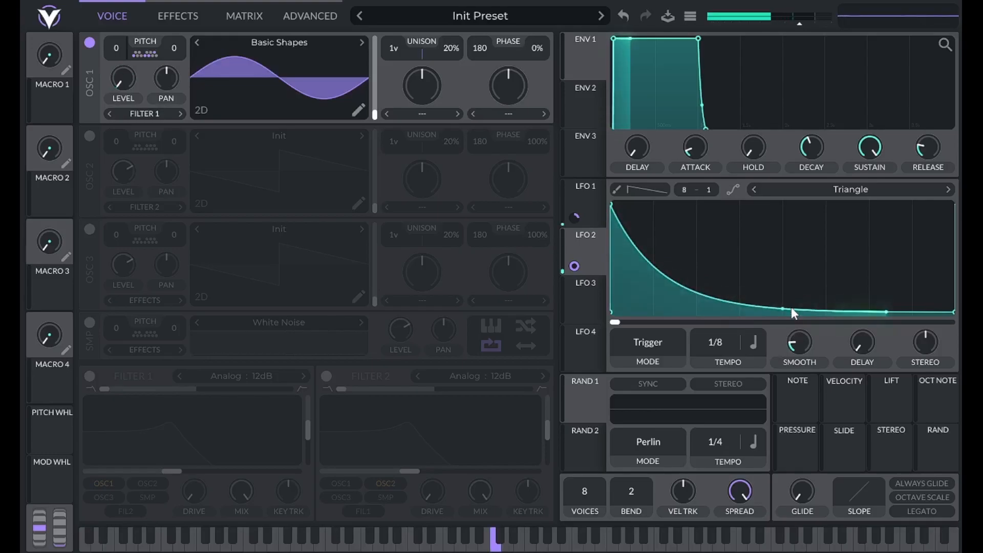
left_click_drag(788, 306, 785, 248)
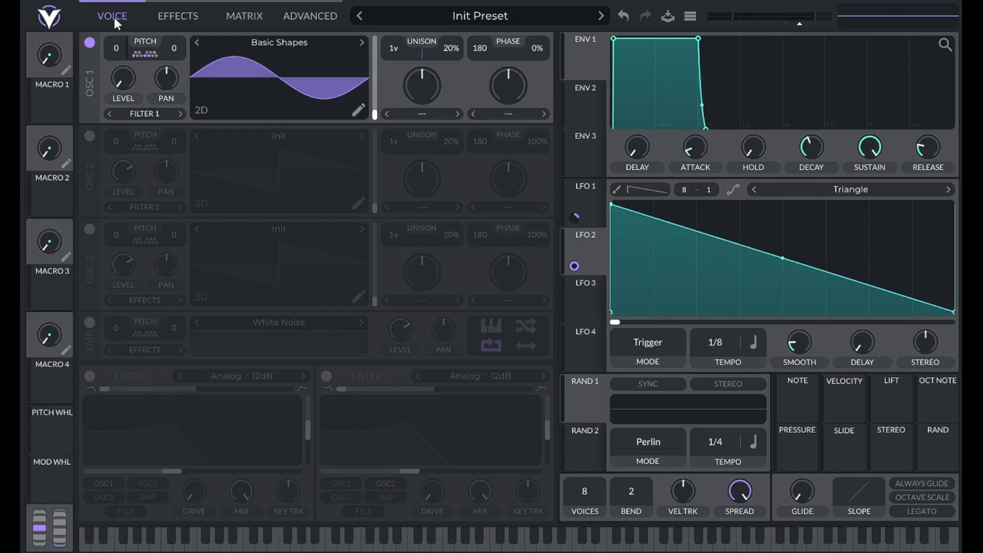
- Bend the morph power curve of the LFO 2 to Osc 1 Level modulation so it rises steeply near its end
left_click(235, 18)
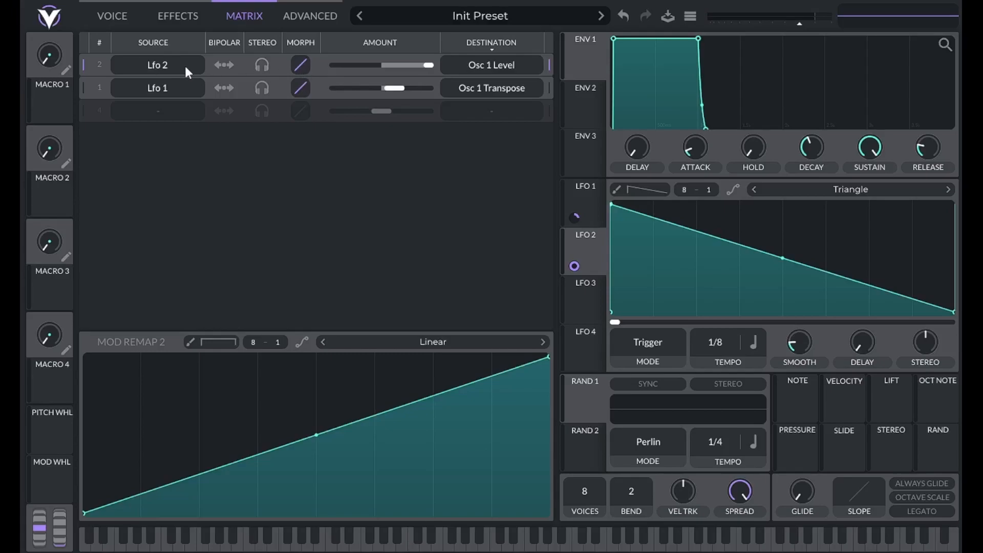
left_click_drag(304, 66, 261, 95)
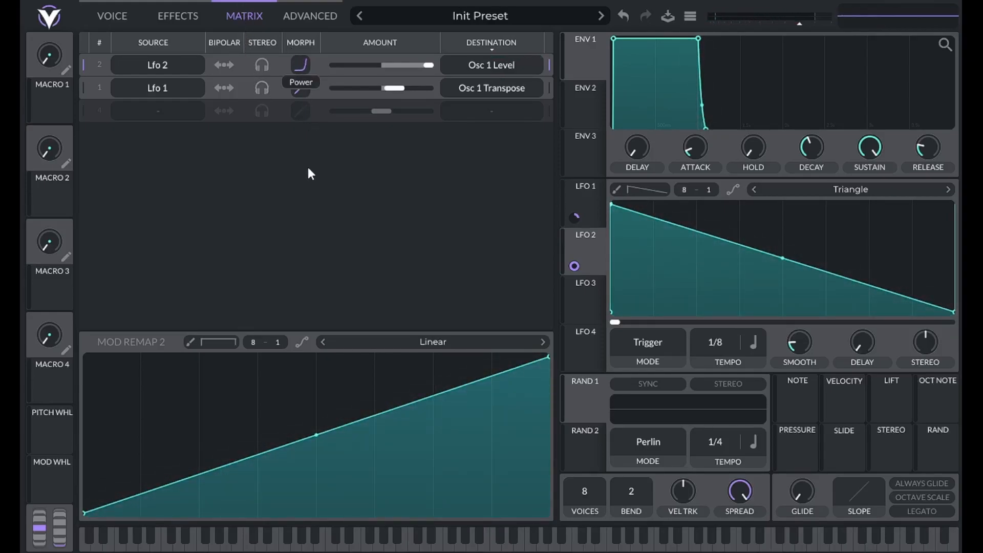
- Assign Macro 1 to the morph power of the LFO 2 to Osc 1 Level modulation, raise it partway and name it "shape"
left_click_drag(41, 114, 300, 65)
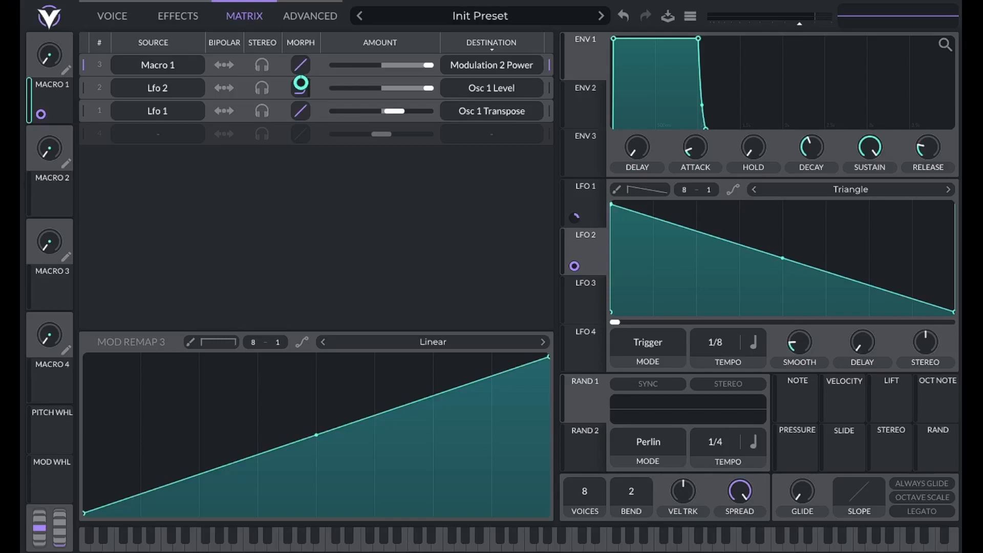
left_click_drag(55, 53, 60, 18)
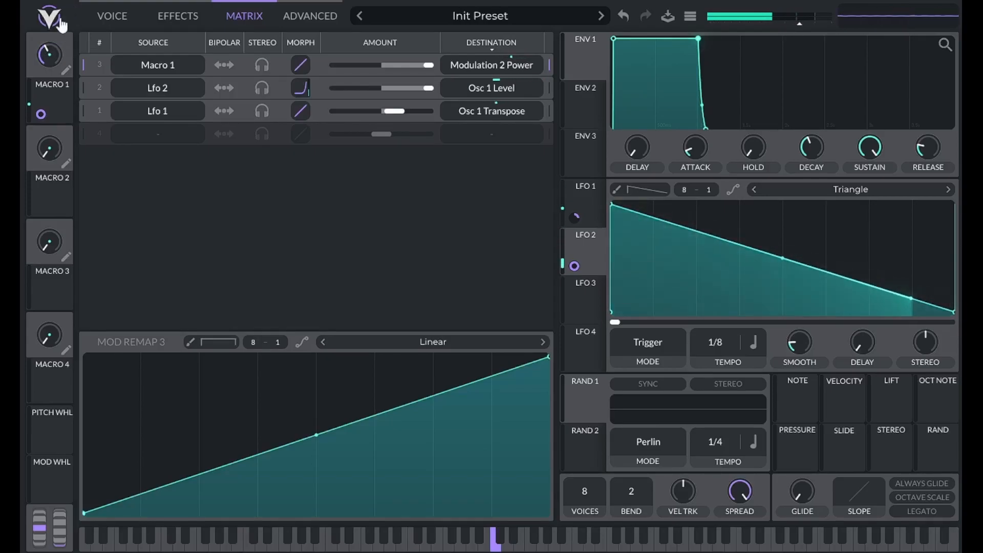
left_click(67, 70)
type("shape")
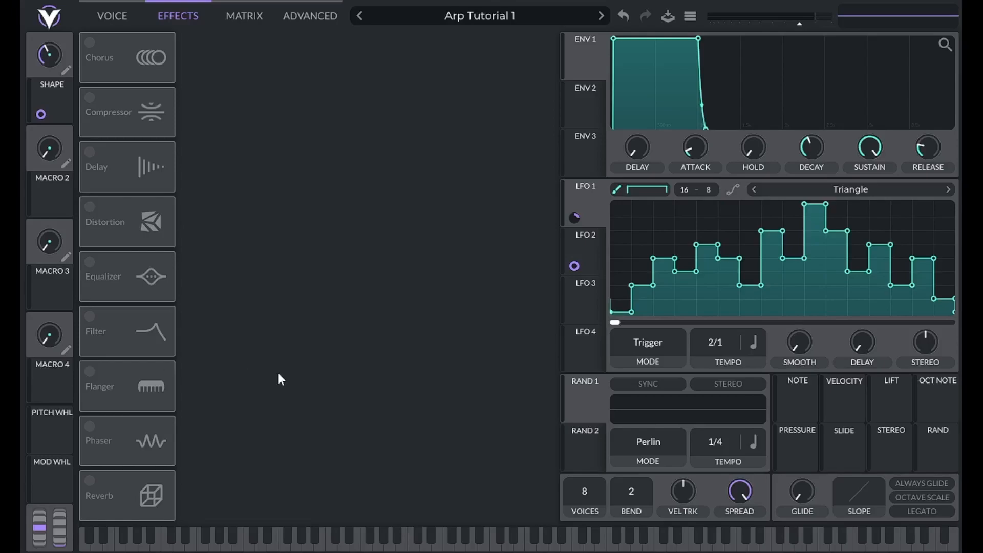
- Enable the delay effect and set its 1/8 tempo to dotted
left_click(89, 151)
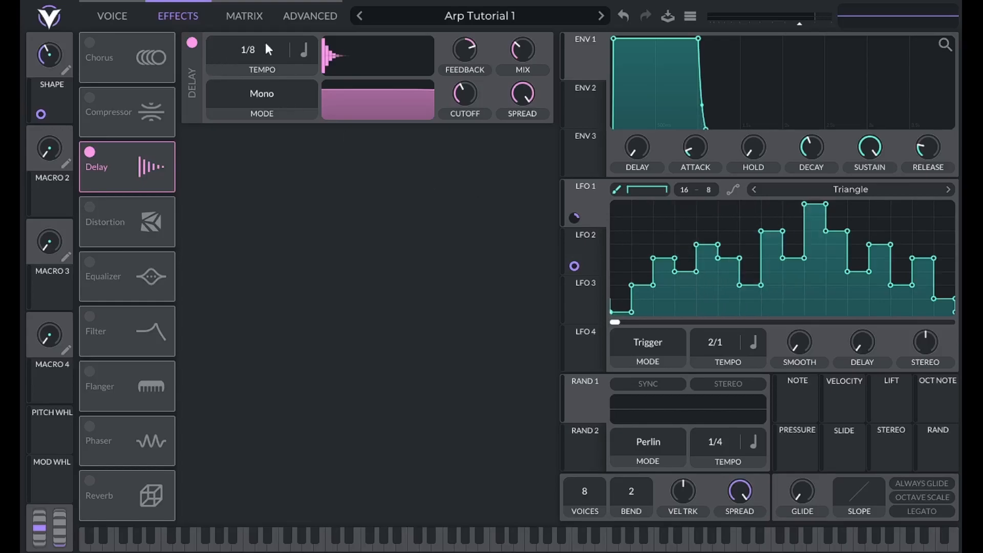
left_click(304, 52)
left_click(319, 103)
- Enable the reverb effect, set its size to 60, lengthen its time slightly and reduce its mix
left_click(89, 480)
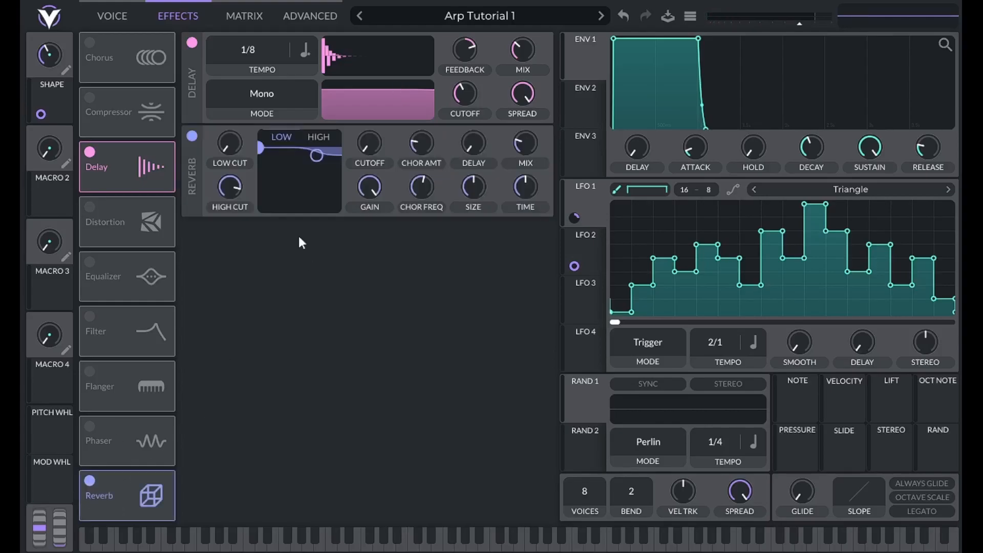
right_click(482, 186)
left_click(498, 205)
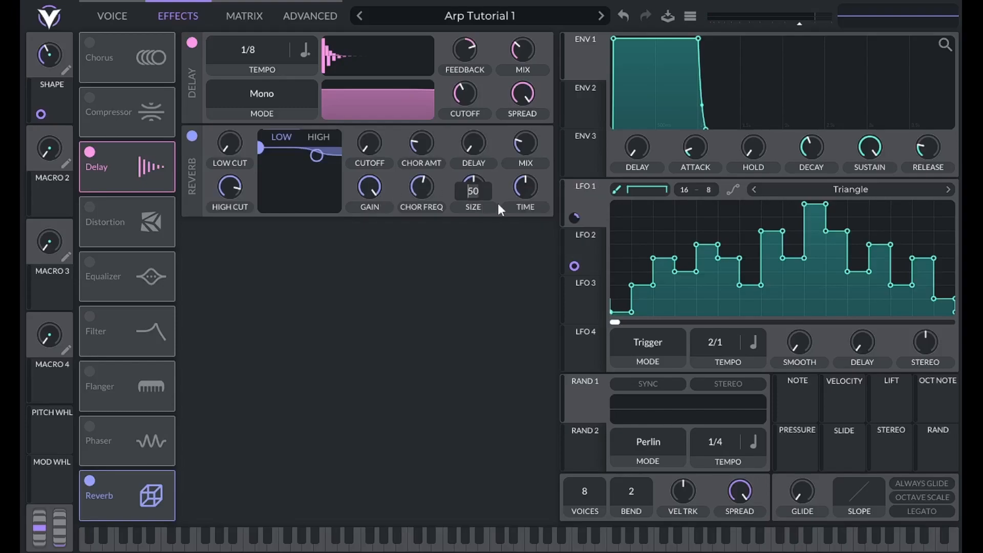
type("60")
key("Return")
right_click(526, 183)
left_click(536, 201)
right_click(518, 143)
left_click(530, 160)
key("Return")
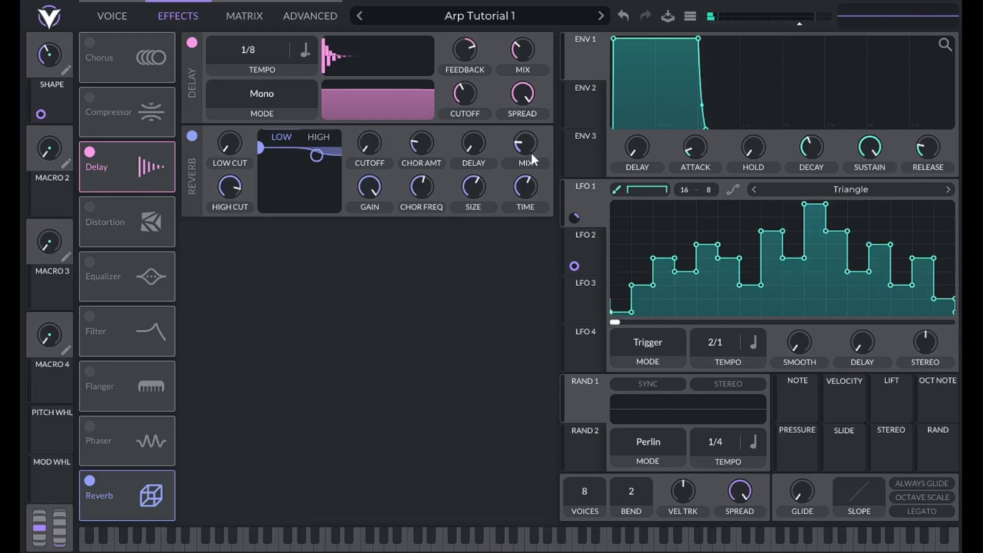
- Change the delay mode to Mid Ping Pong and make its second 1/8 tempo dotted
left_click(253, 96)
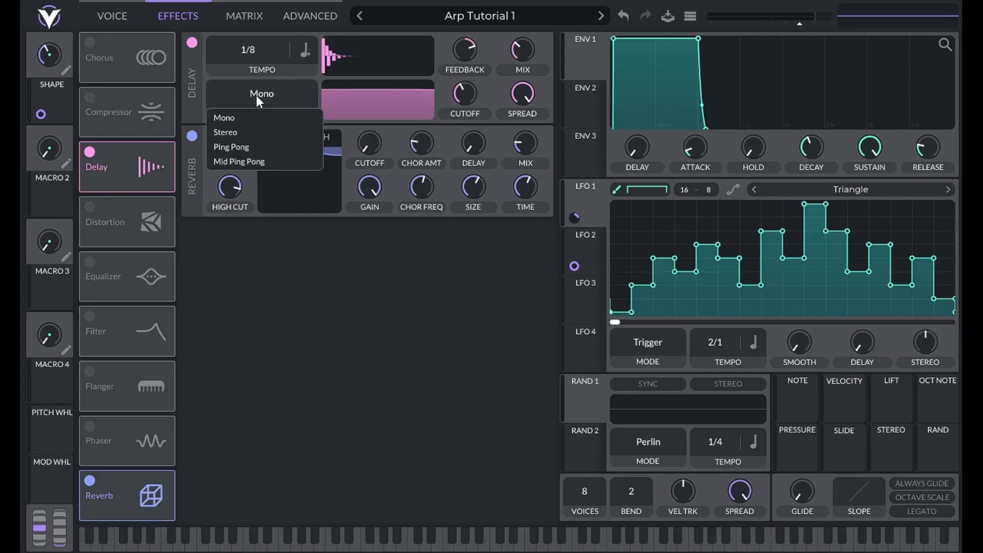
left_click(255, 161)
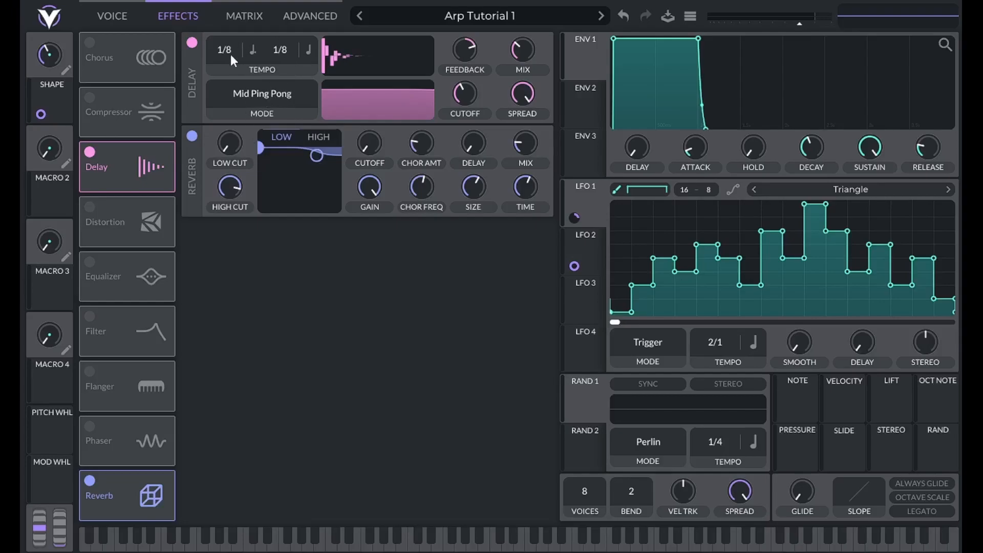
left_click(306, 50)
left_click(315, 102)
- Load the Arp Tutorial 2 preset and set Random 1 to Sample & Hold at a 1/8 tempo
left_click(601, 16)
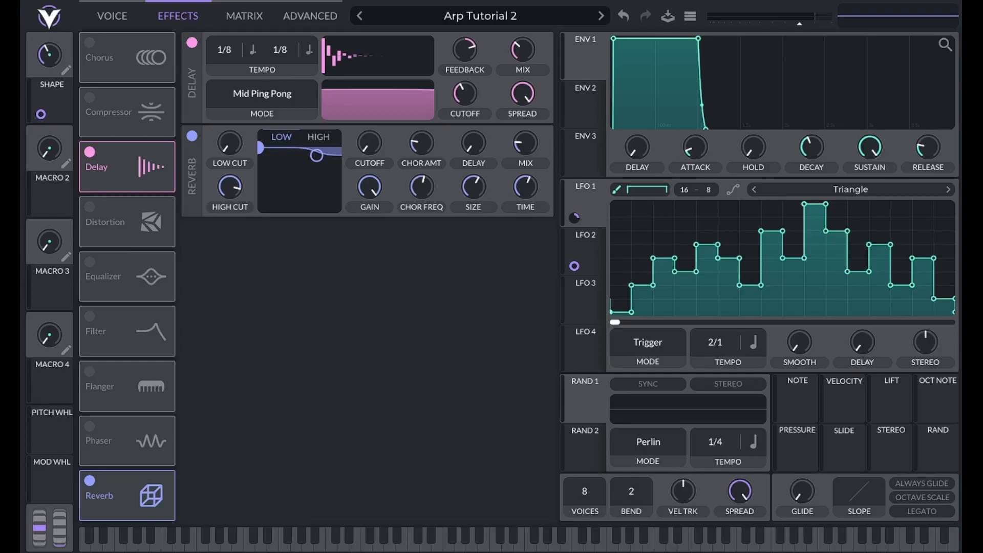
left_click(104, 12)
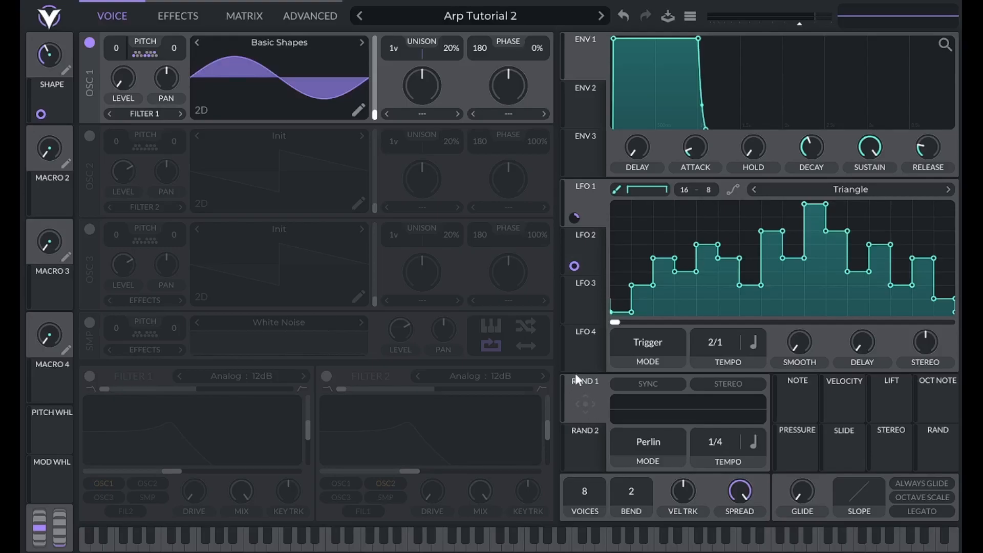
left_click(645, 444)
left_click(650, 476)
- Assign Random 1 to oscillator 1's transpose with a modulation amount of 12
left_click_drag(589, 403, 122, 77)
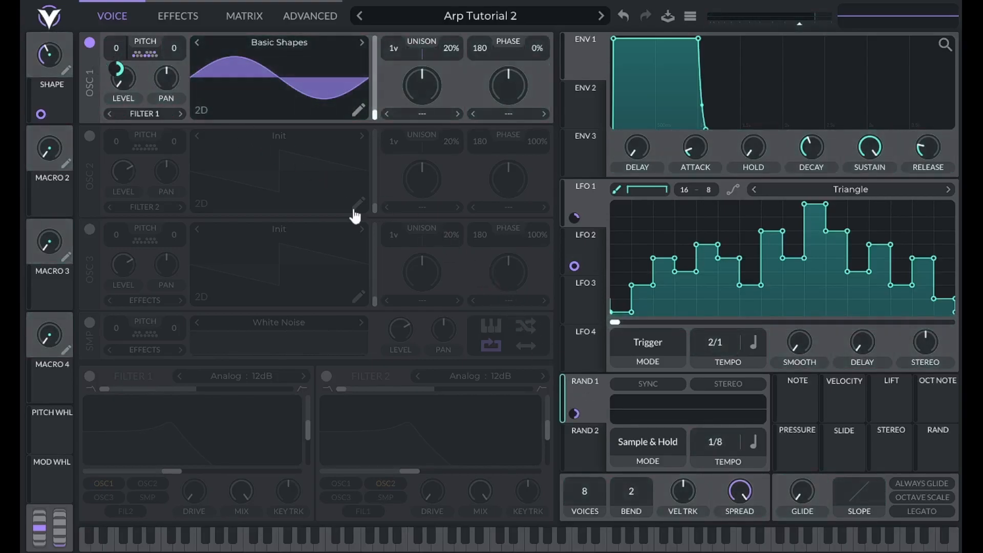
right_click(572, 412)
left_click(607, 507)
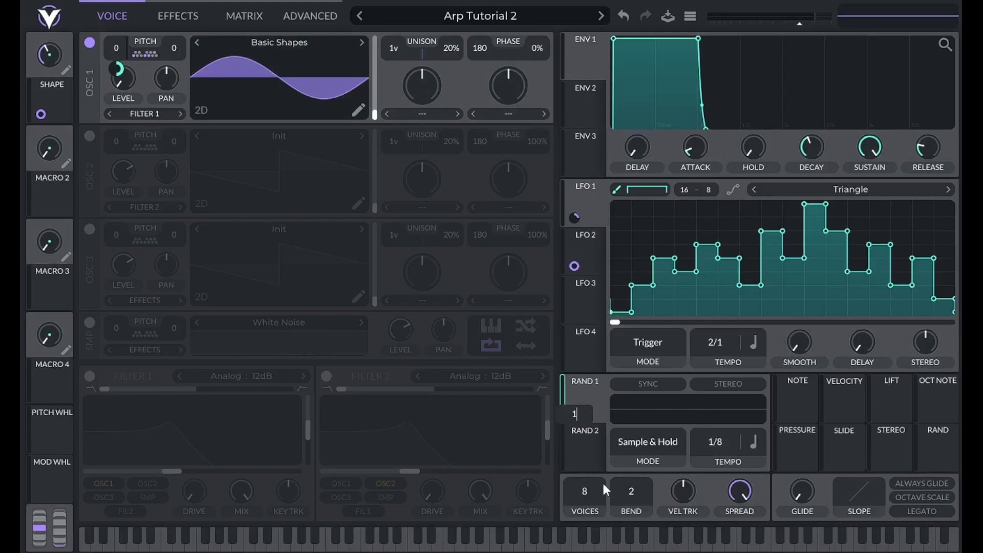
key("Return")
- Reshape the remap curve of the Random 1 to Osc 1 Transpose modulation into a zero-to-full step at three quarters of its width
left_click(245, 16)
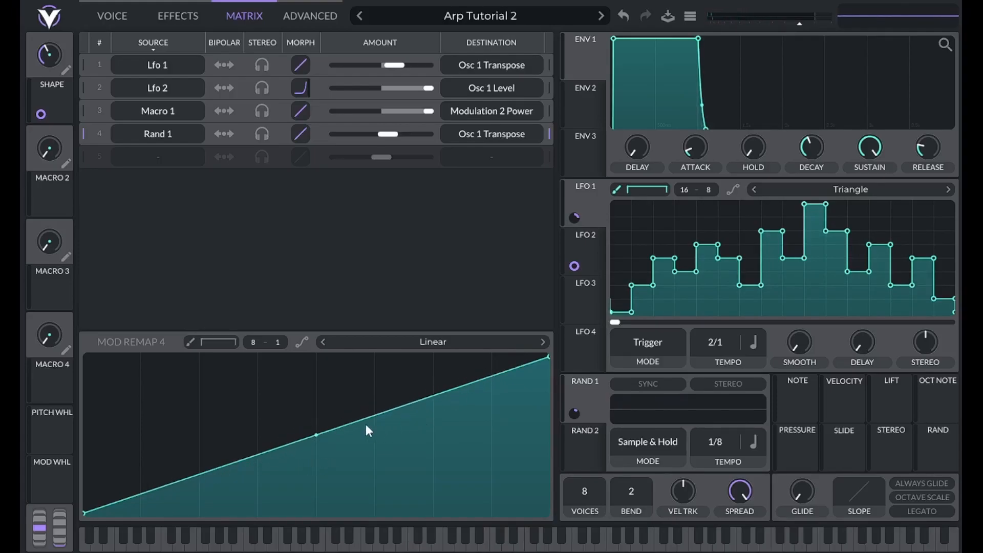
mouse_move(576, 411)
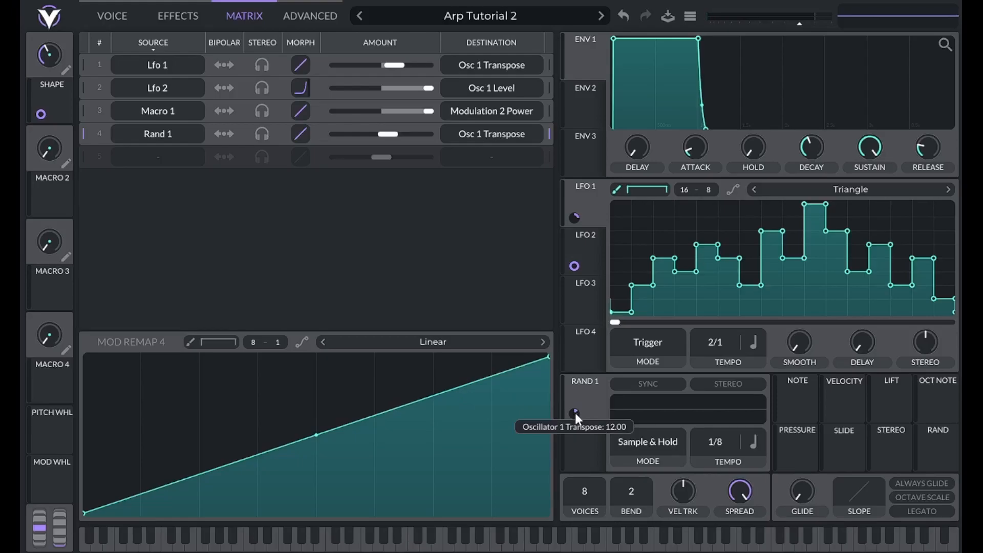
double_click(333, 429)
left_click_drag(333, 429, 316, 356)
double_click(282, 386)
left_click_drag(281, 387, 315, 511)
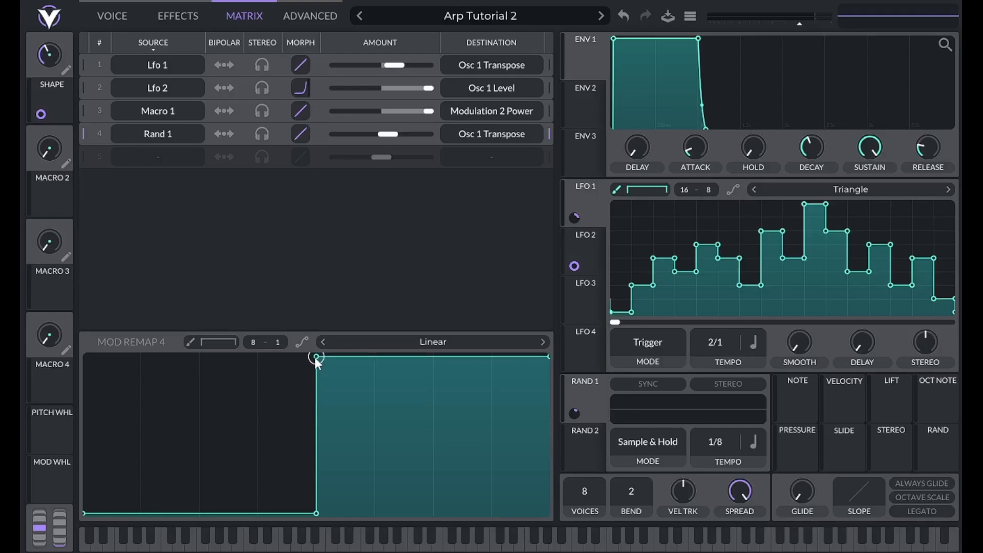
left_click_drag(316, 358, 429, 349)
left_click_drag(316, 513, 433, 514)
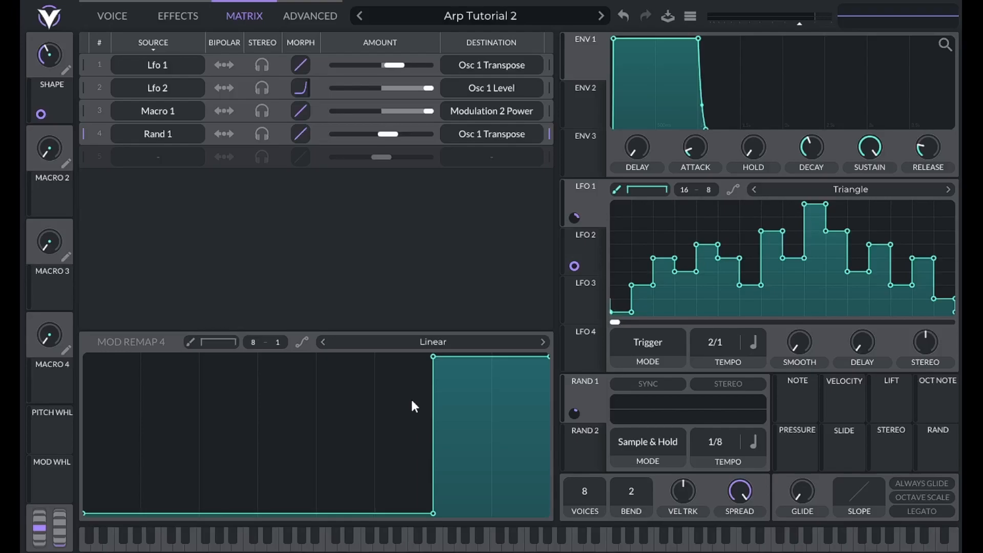
- Give LFO 3 a three-column grid and shape it as a gate, full for two thirds and zero for the last third
left_click(589, 254)
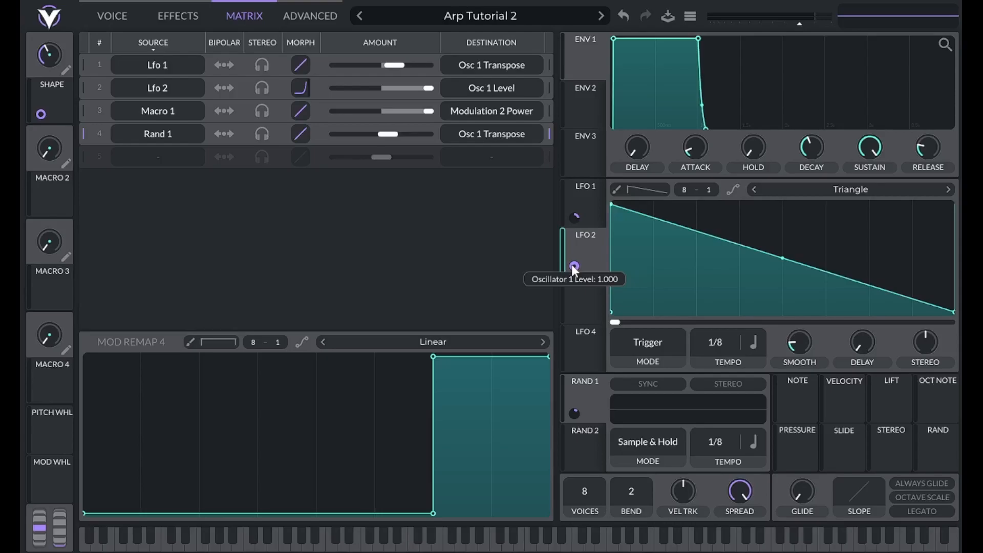
left_click(586, 297)
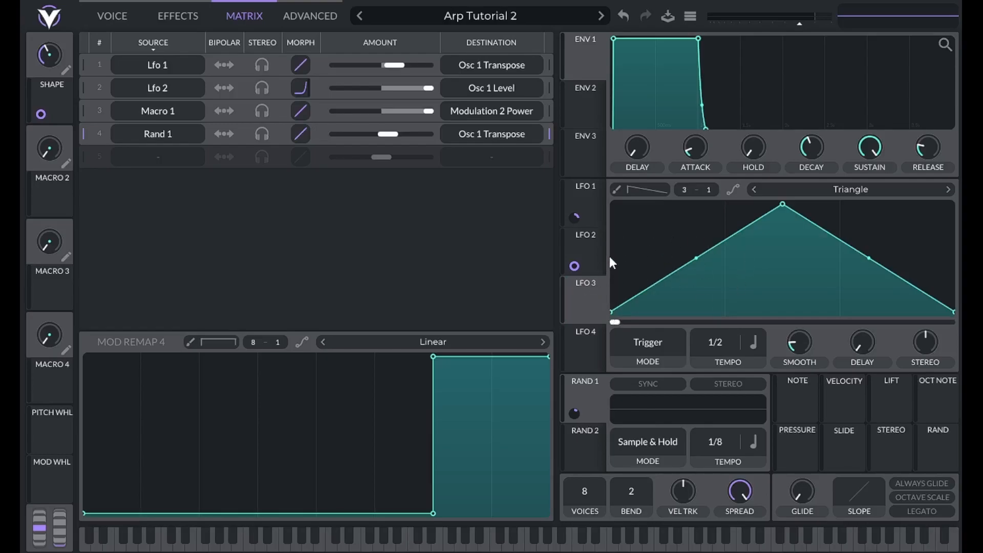
left_click_drag(614, 299, 619, 177)
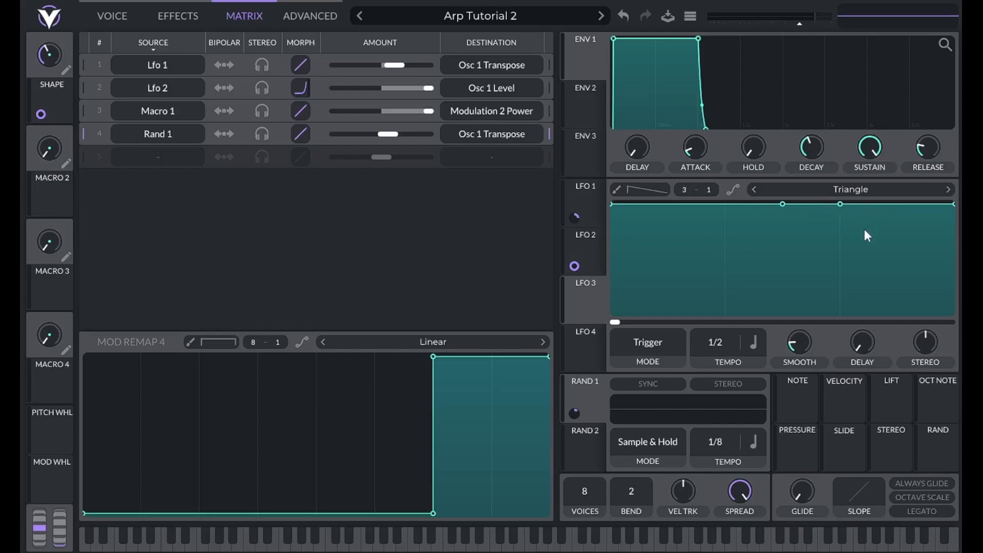
left_click_drag(869, 205, 838, 328)
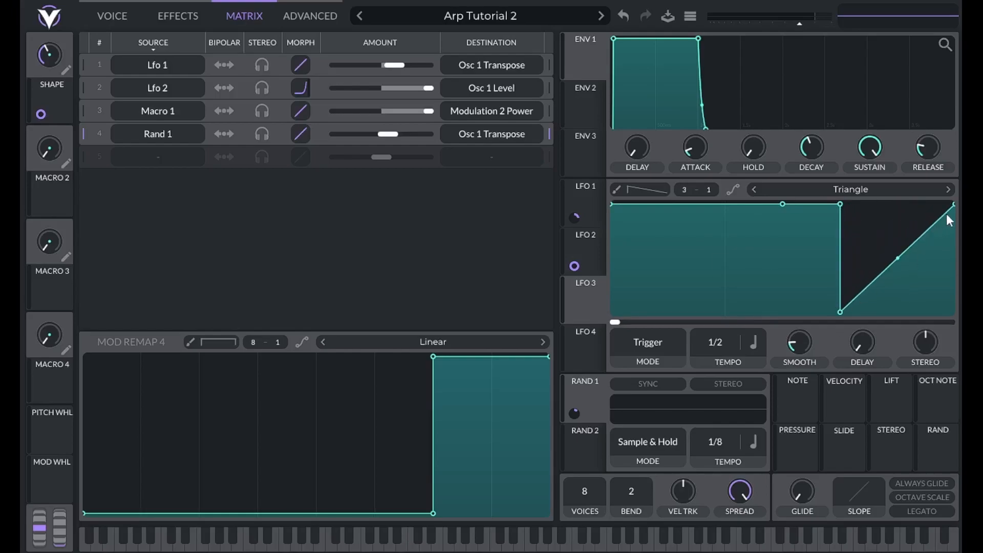
left_click_drag(950, 208, 953, 312)
left_click_drag(709, 249, 597, 169)
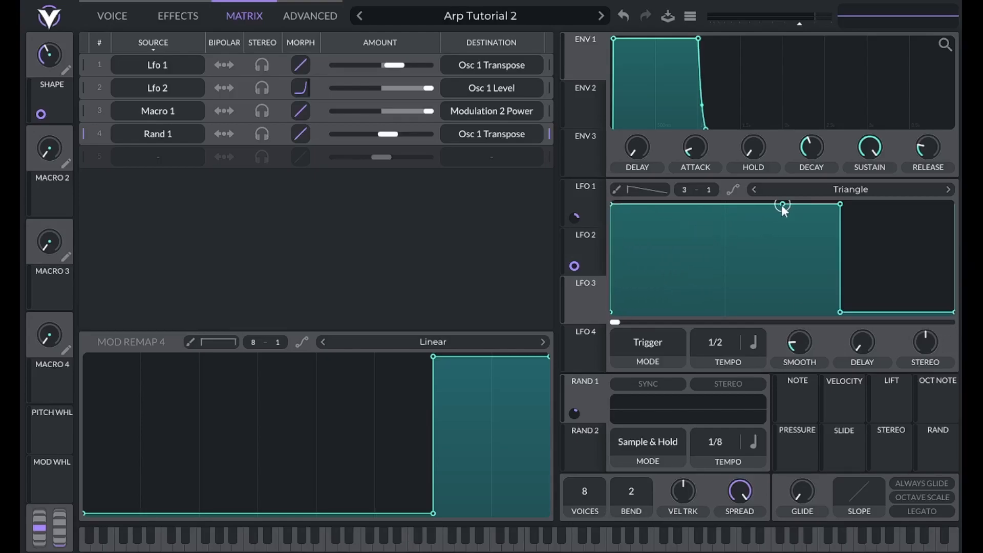
left_click_drag(835, 207, 836, 198)
- Assign LFO 3 to the amount of the LFO 2 to Osc 1 Level modulation at 0.5 and set LFO 3's tempo to dotted 1/4
left_click_drag(587, 303, 574, 266)
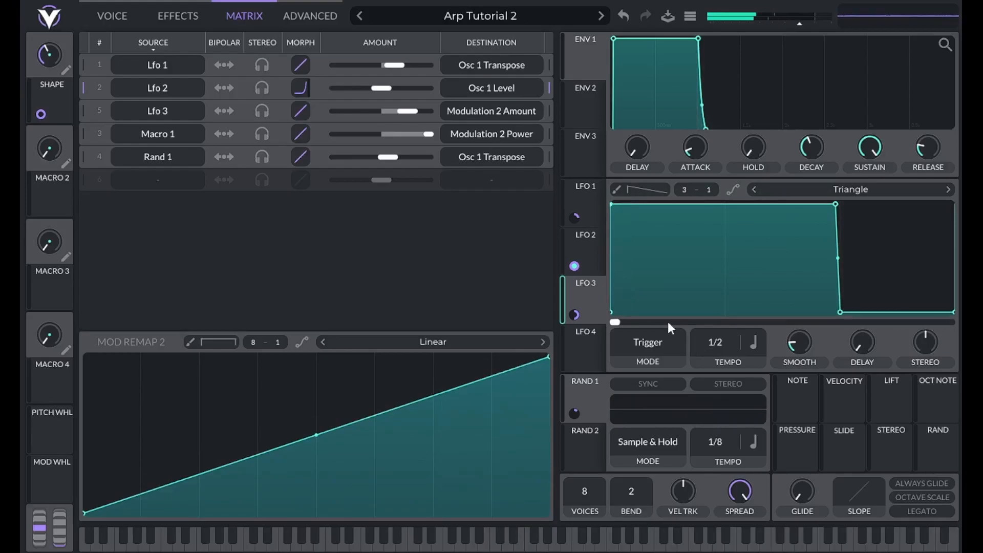
mouse_move(720, 345)
left_mouse_down()
mouse_move(721, 356)
mouse_move(729, 339)
left_mouse_up()
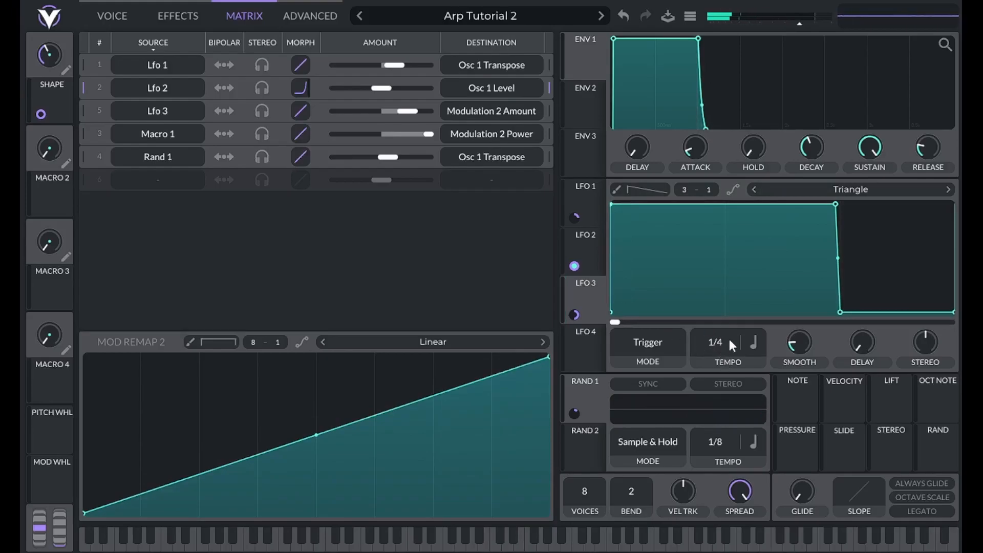
left_click(757, 343)
left_click(769, 394)
- Set LFO 4's tempo to dotted 1/4 and flatten its shape into a constant full-height line
mouse_move(589, 301)
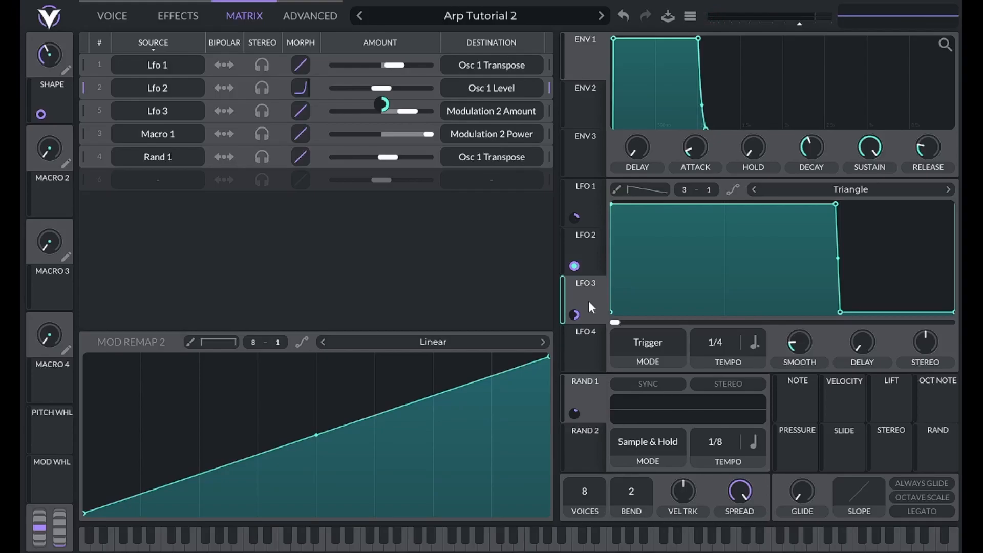
left_click(593, 353)
left_click_drag(726, 346, 727, 333)
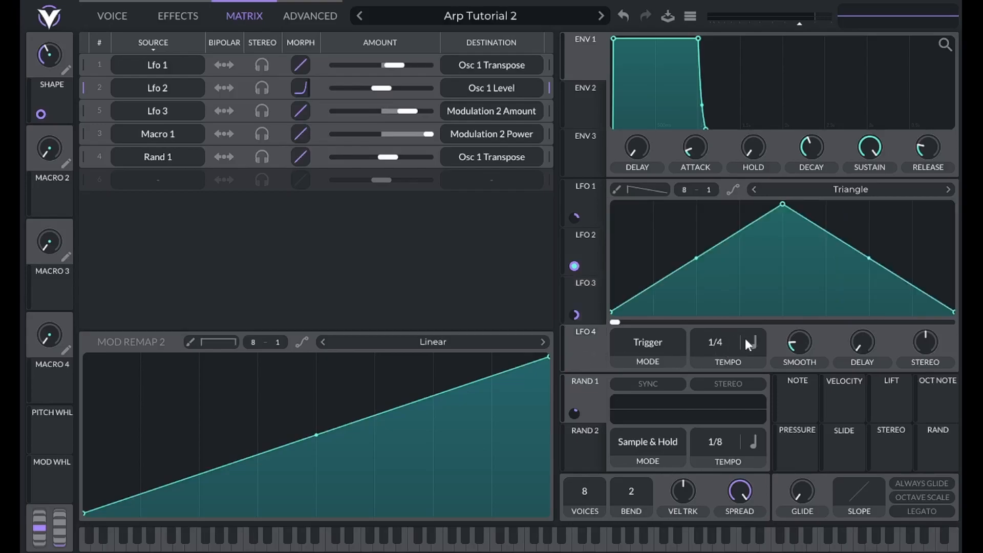
left_click(752, 342)
left_click(772, 396)
left_click_drag(613, 314, 597, 3)
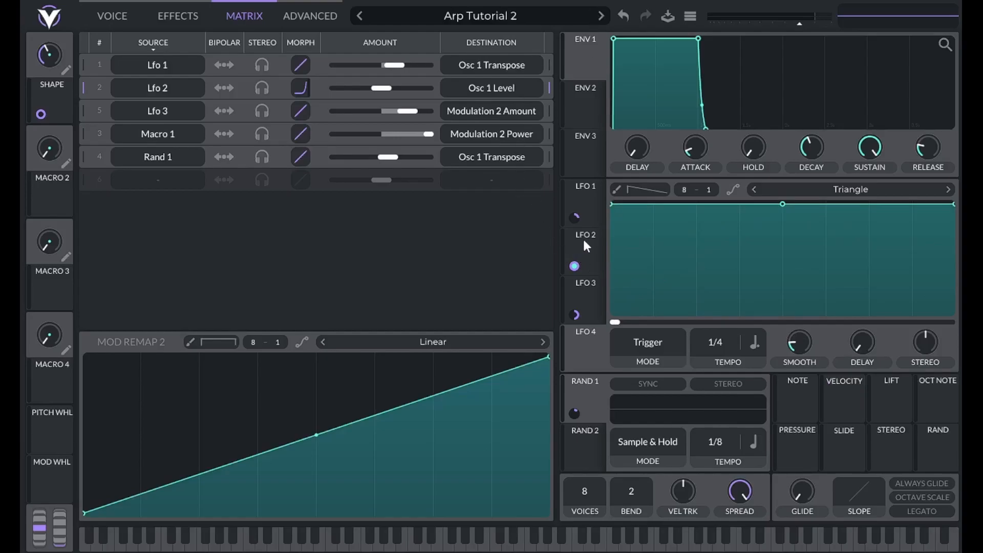
- Compare the shapes and tempo settings of LFO 3 and LFO 4
left_click(592, 306)
left_click(590, 333)
left_click(591, 303)
left_click(589, 340)
left_click(591, 295)
left_click(592, 340)
left_click(596, 305)
left_click(600, 345)
- Add a matrix modulation routing LFO 4 to Modulation 2 Amount
mouse_move(574, 267)
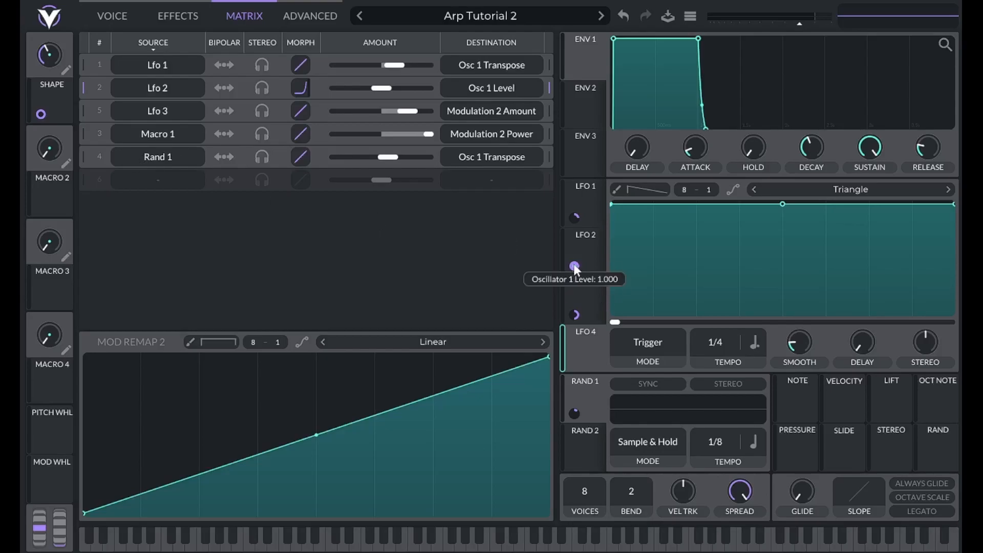
left_click(157, 180)
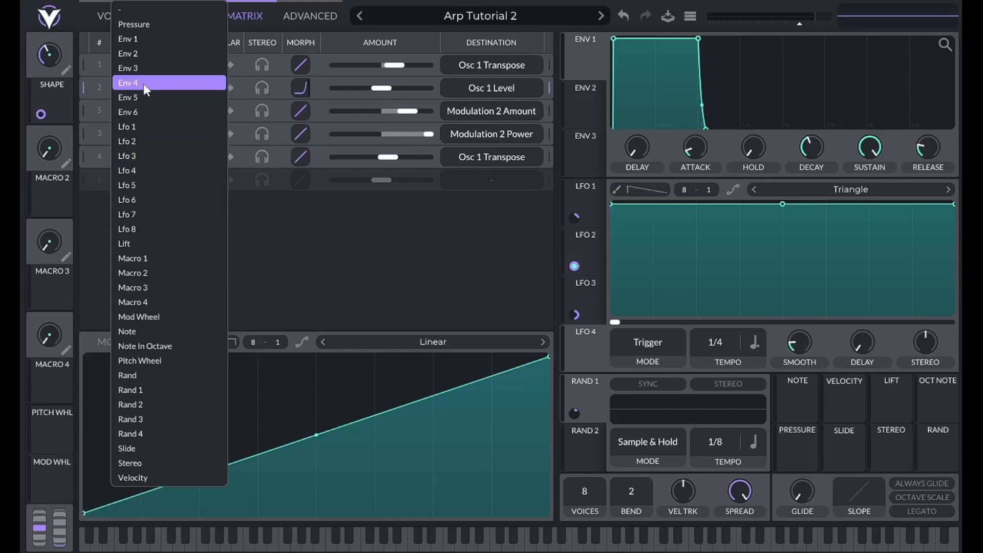
left_click(134, 169)
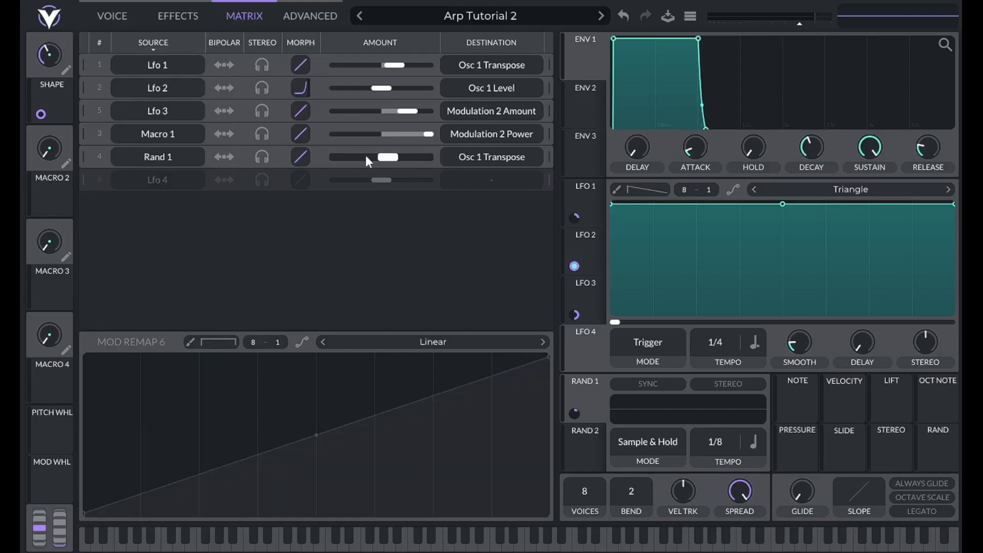
left_click(597, 295)
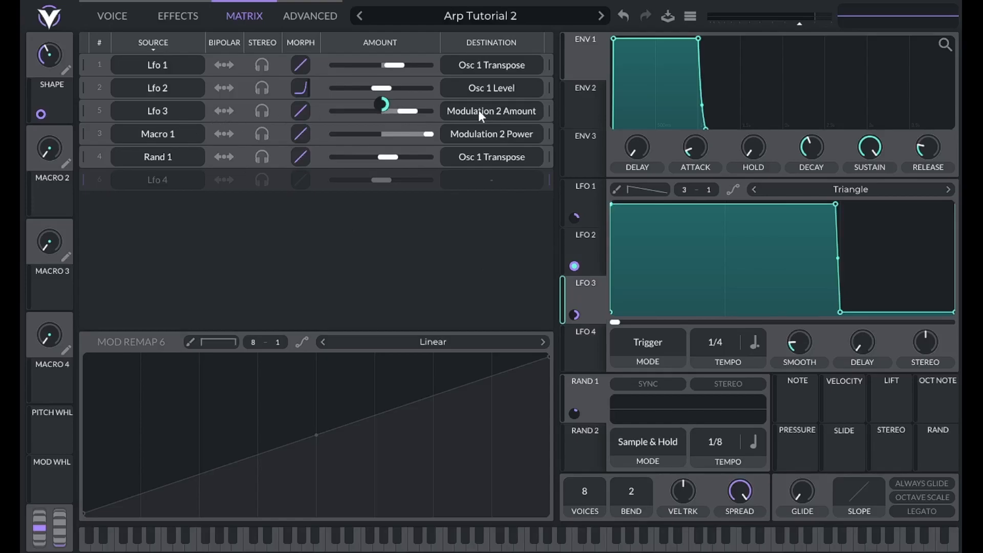
left_click(476, 183)
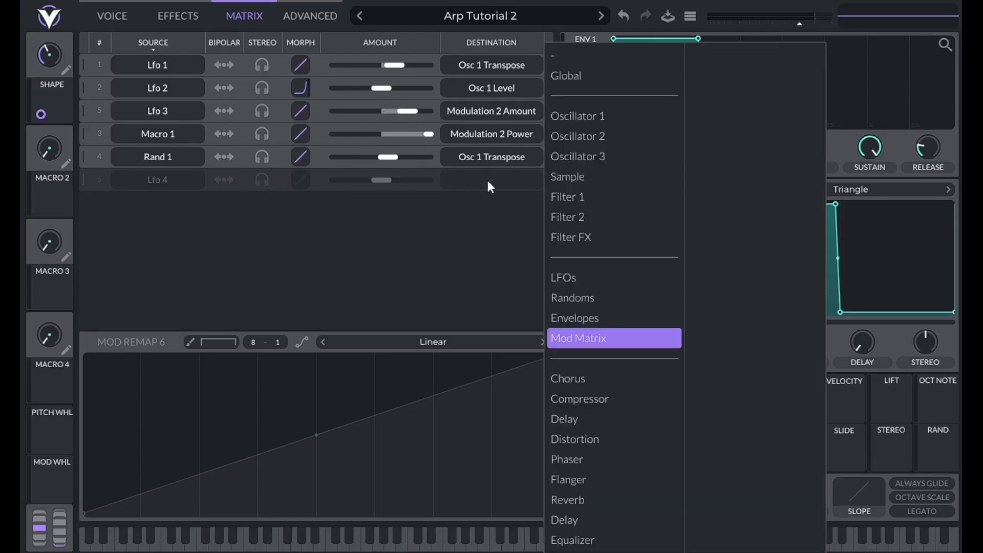
left_click(589, 334)
left_click(734, 100)
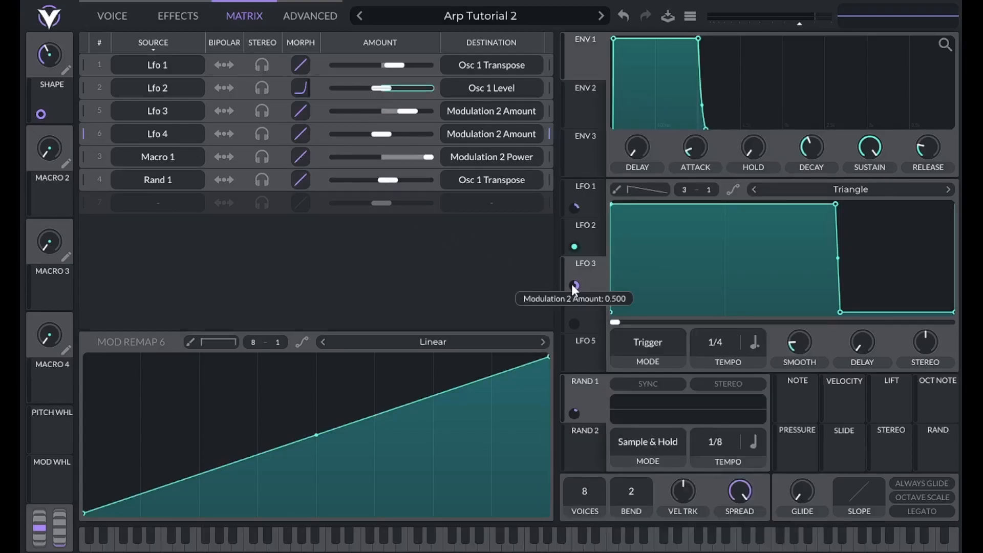
- Set the amount of LFO 4's modulation of Modulation 2 Amount to 0.5
right_click(575, 323)
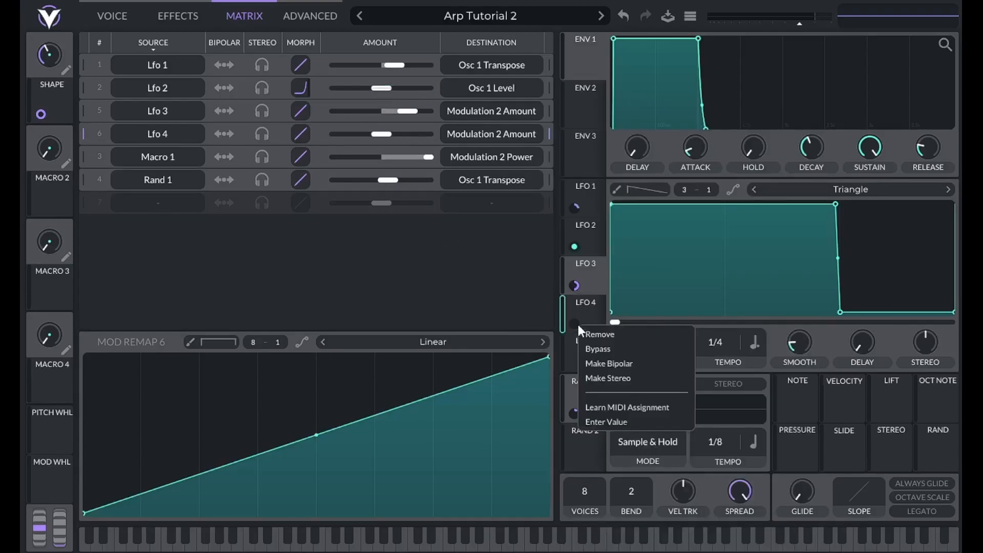
left_click(616, 421)
type(".5")
key("Return")
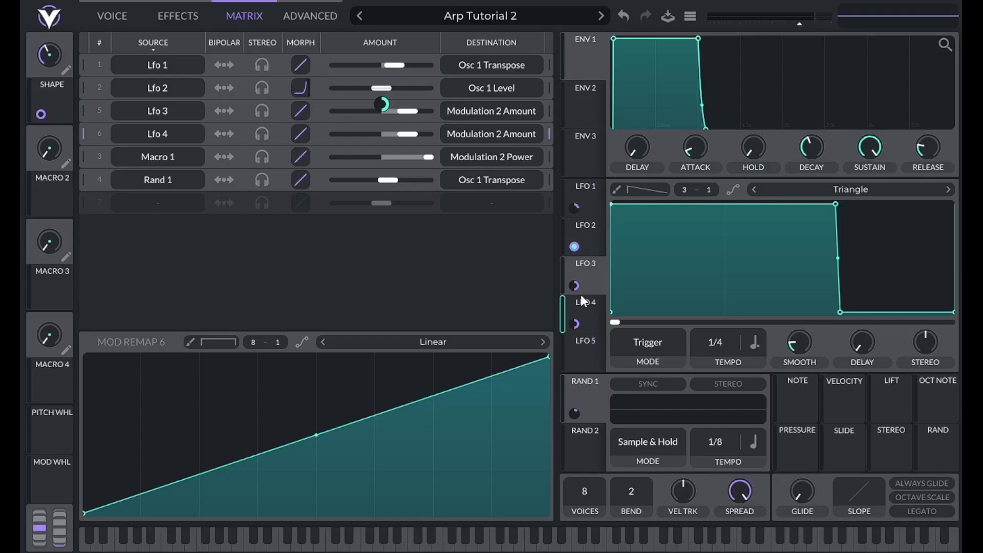
- Set Rand 2 to Sample & Hold at 1/8 and route it to Modulation 5 Amount and Modulation 6 Amount
left_click(594, 454)
left_click(644, 440)
left_click(681, 478)
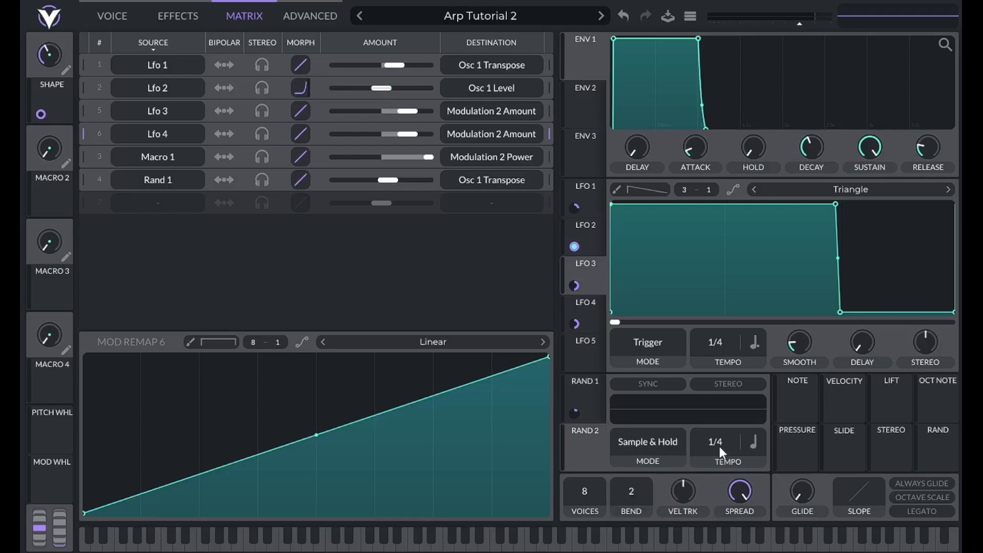
left_click_drag(592, 452, 574, 285)
left_click_drag(585, 428, 576, 324)
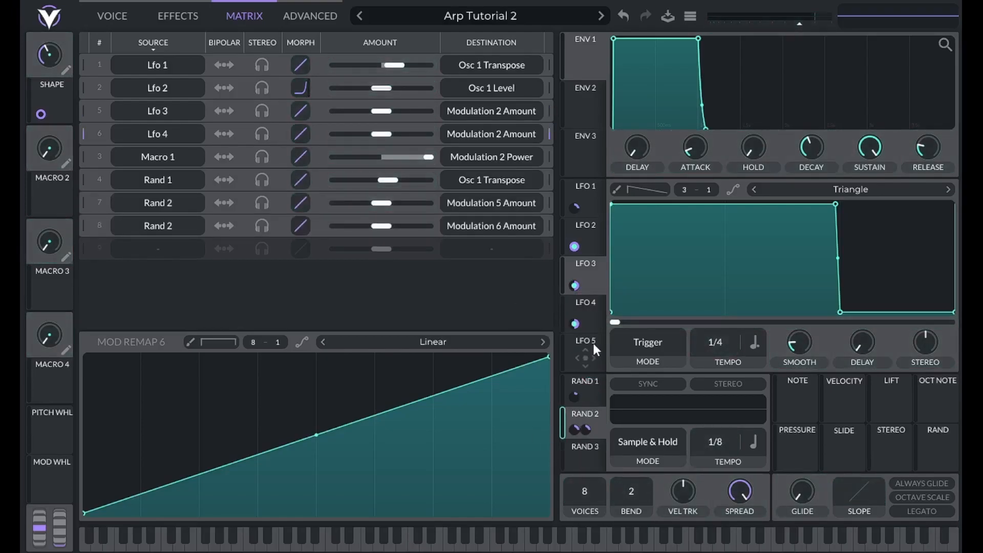
- Reshape Mod Remap 8 into a step that stays full for the first half and drops to zero at the midpoint
left_click(81, 204)
left_click(82, 225)
left_click_drag(77, 511, 84, 356)
double_click(318, 360)
left_click_drag(323, 361, 316, 527)
double_click(352, 359)
left_click_drag(548, 356, 549, 514)
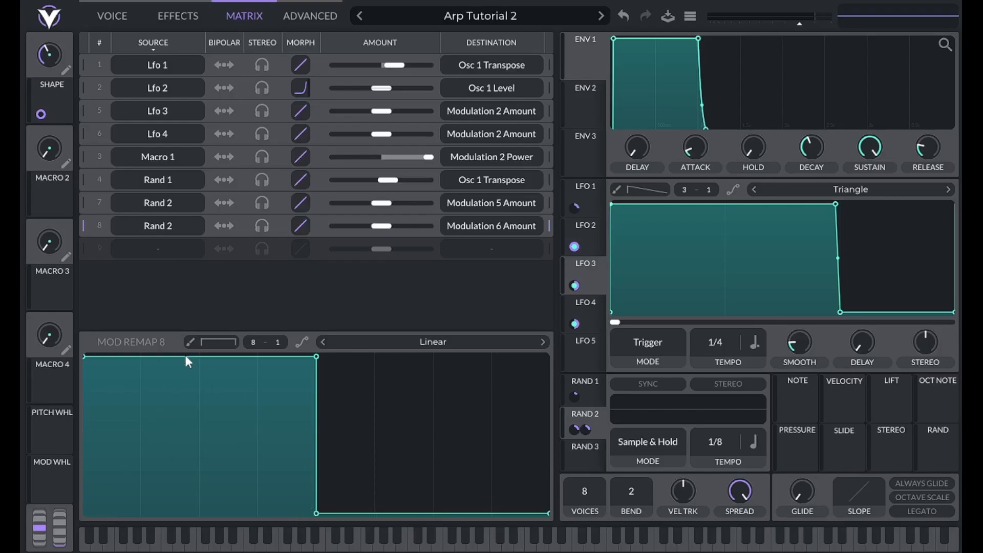
- Reshape Mod Remap 7 into a step that stays at zero for the first half and jumps to full at the midpoint
left_click(85, 199)
double_click(362, 419)
left_click_drag(361, 419, 316, 512)
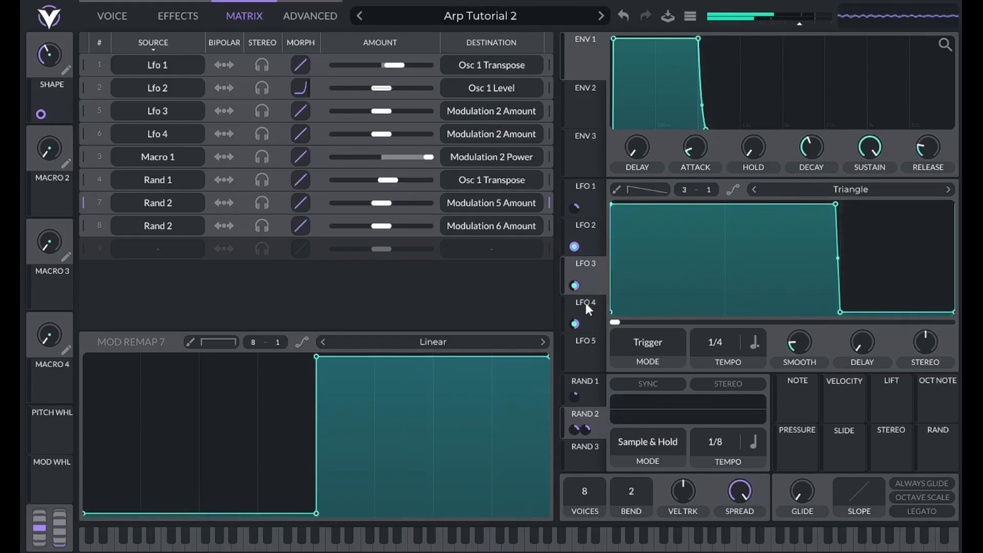
- Reshape LFO 4 to rise steeply from zero at its start, hold at full height and fall steeply to zero at its end
left_click(586, 304)
double_click(621, 204)
left_click_drag(611, 204, 612, 355)
left_click_drag(853, 241, 949, 200)
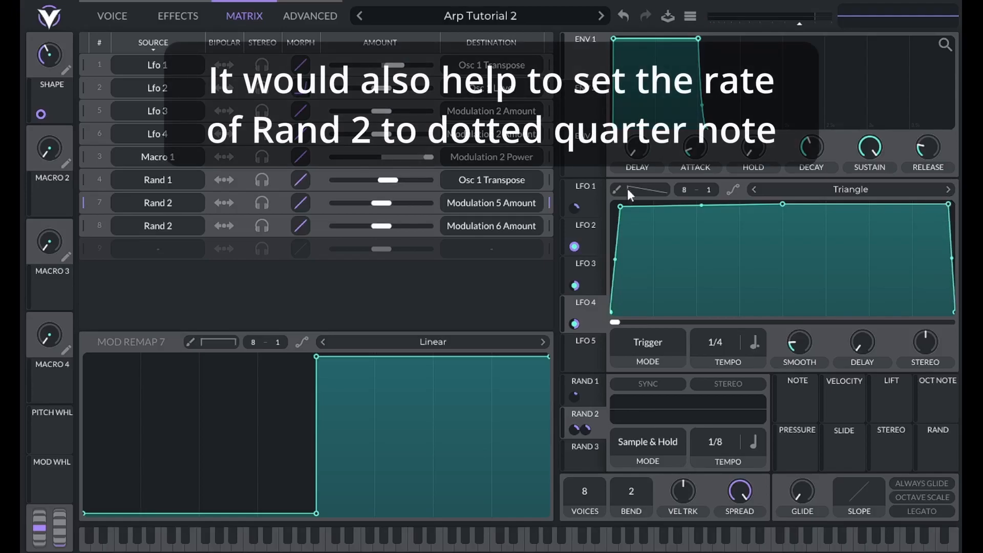
left_click_drag(621, 202, 616, 200)
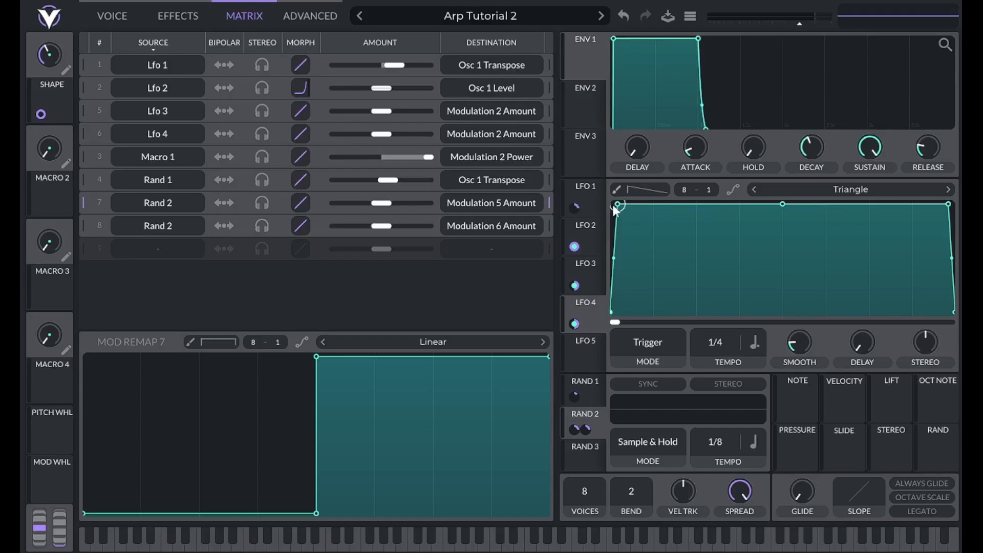
- Add a steep rise from zero to full height at the very start of LFO 3's shape
left_click(595, 226)
left_click(597, 280)
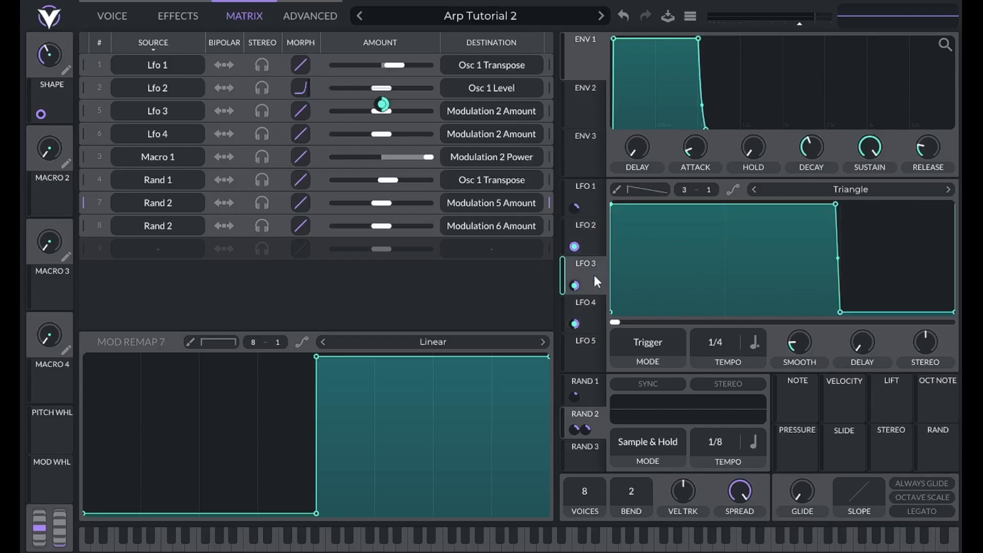
left_click_drag(612, 202, 615, 198)
left_click_drag(835, 204, 835, 205)
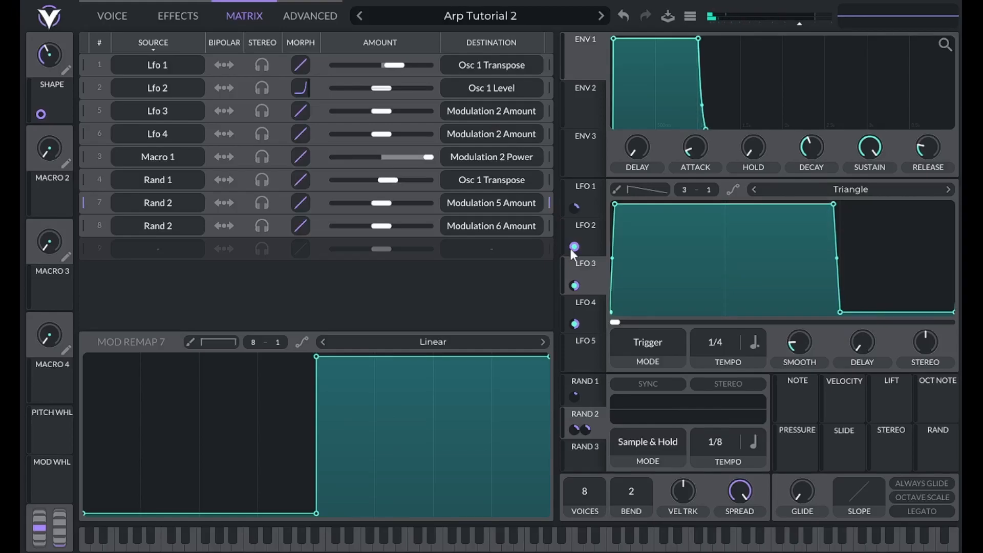
- Move the upward step in Mod Remap 7 from the midpoint to three quarters of its width
left_click(588, 309)
left_click(582, 291)
left_click_drag(315, 356, 430, 359)
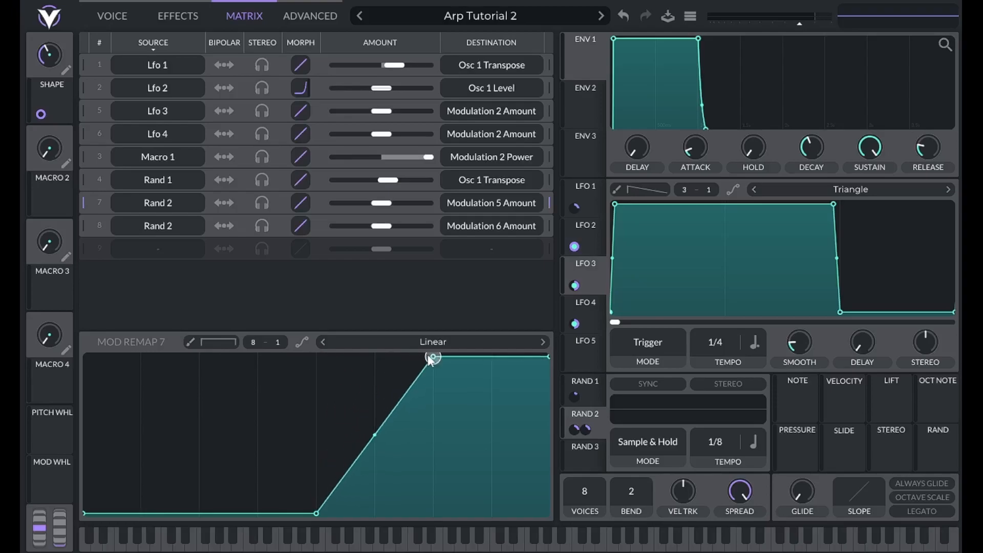
left_click_drag(320, 514, 433, 513)
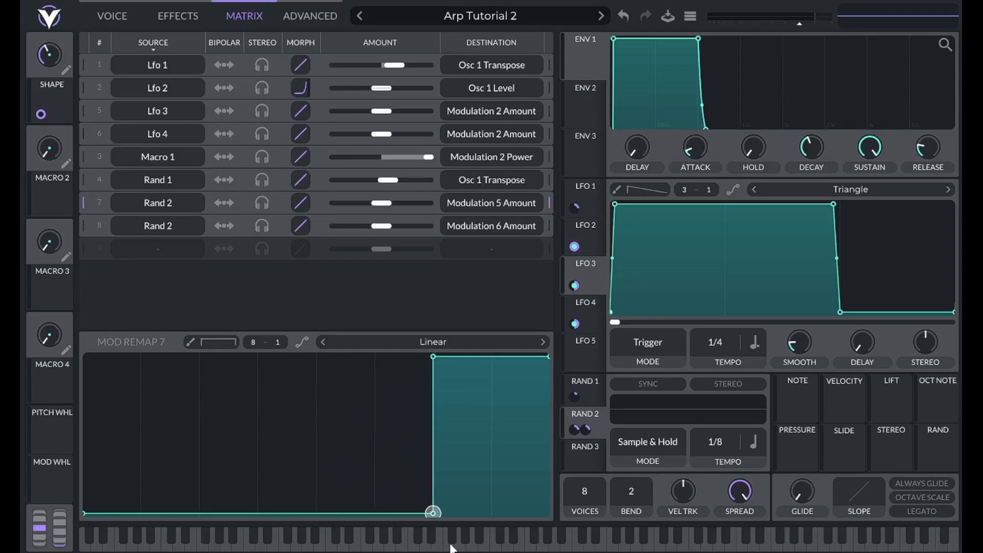
- Move the downward step in Mod Remap 8 from the midpoint to three quarters of its width
left_click(86, 226)
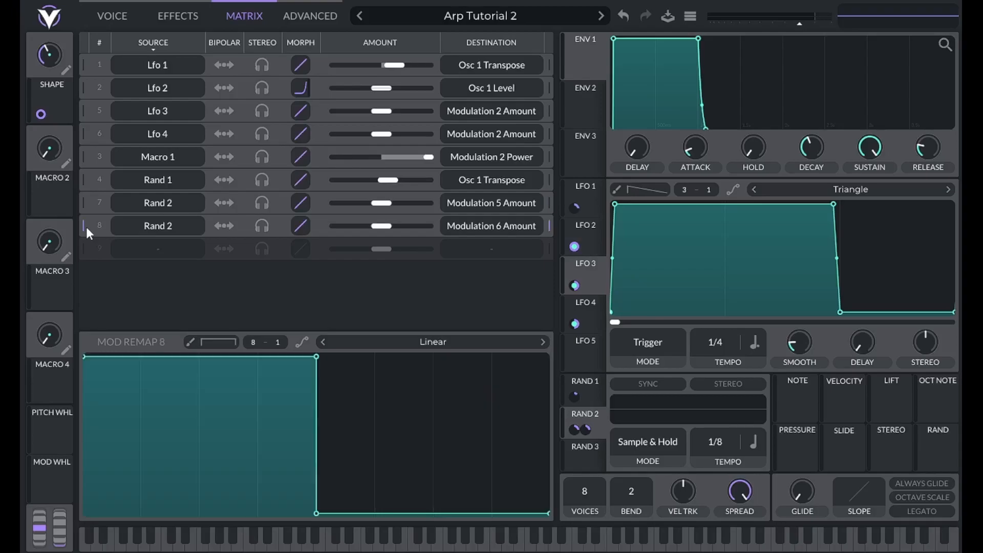
left_click_drag(321, 512, 437, 523)
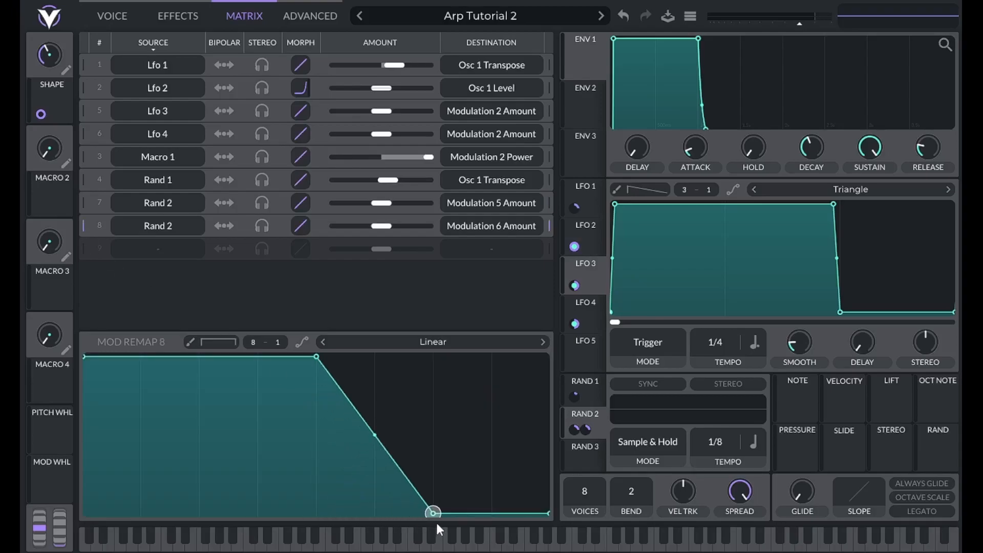
left_click_drag(319, 358, 434, 337)
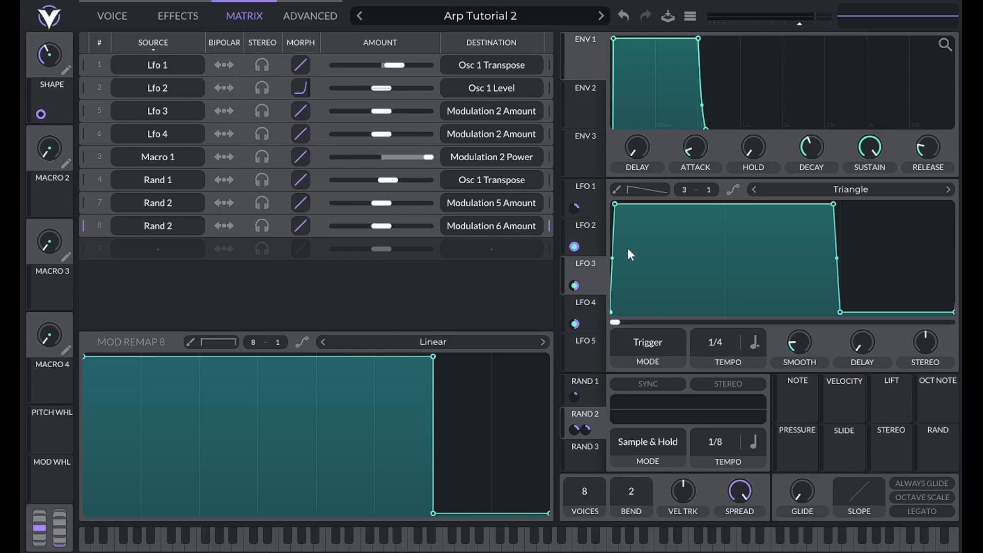
left_click(594, 248)
left_click(603, 280)
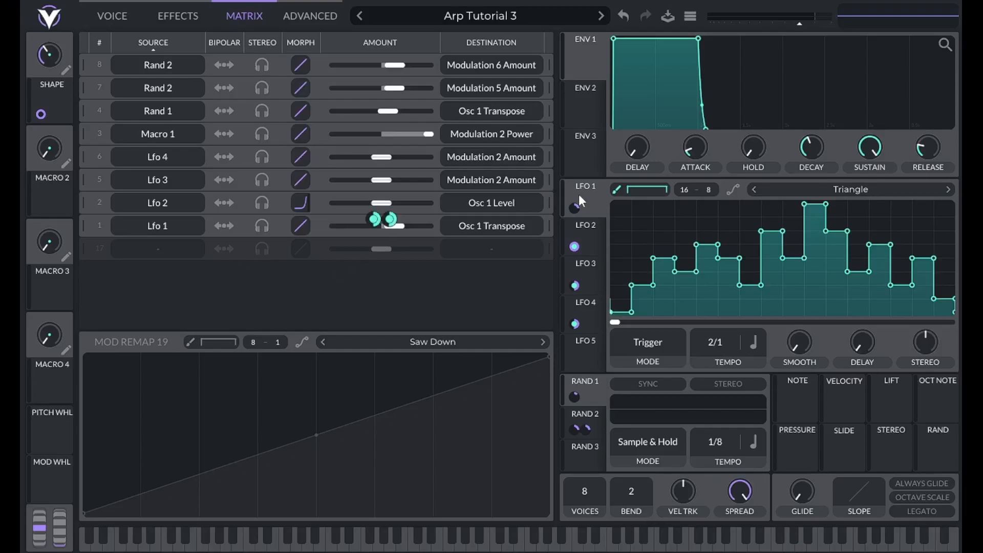
mouse_move(573, 210)
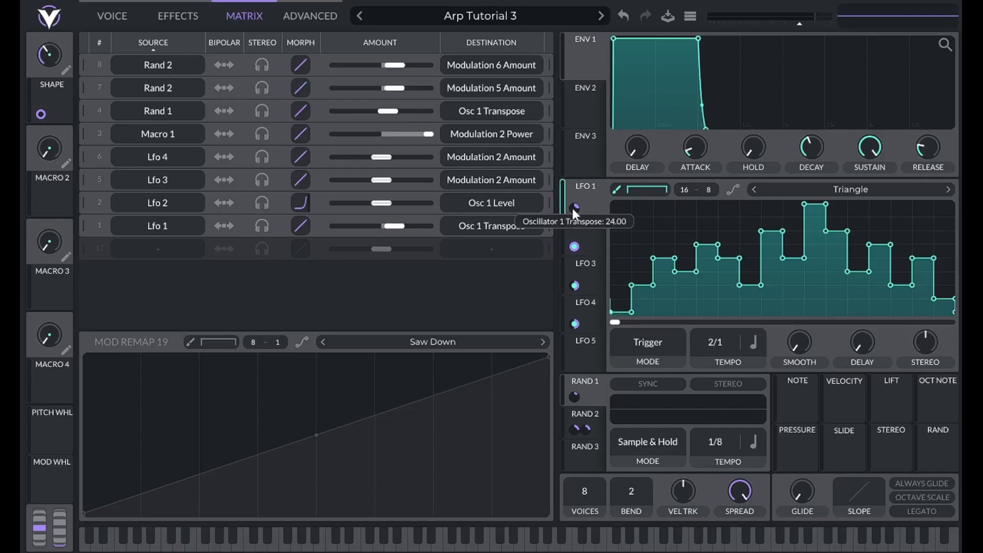
- Set LFO 5's tempo to 8/1 and draw four equal steps at one quarter, half, three quarters and half height
left_click(583, 349)
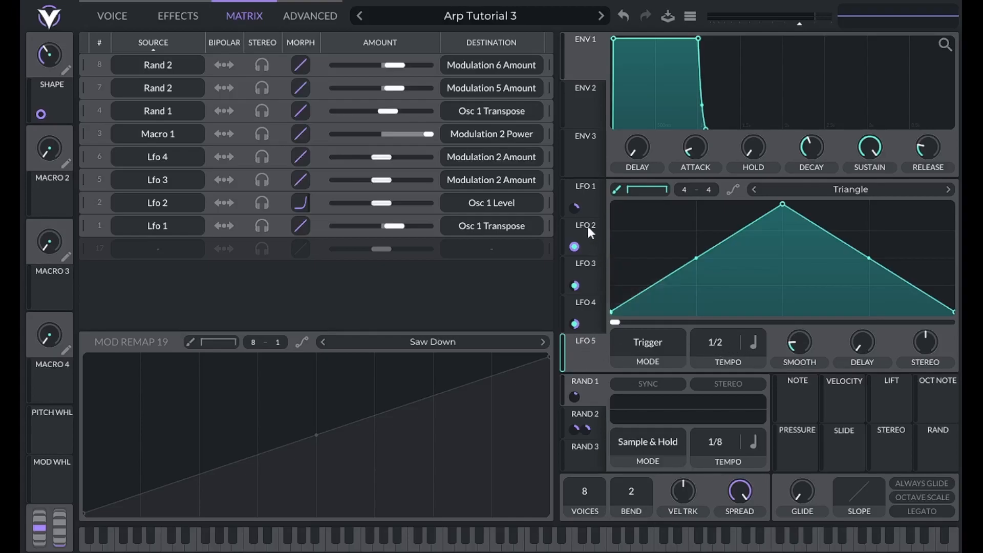
left_click_drag(720, 343, 720, 380)
left_click(640, 191)
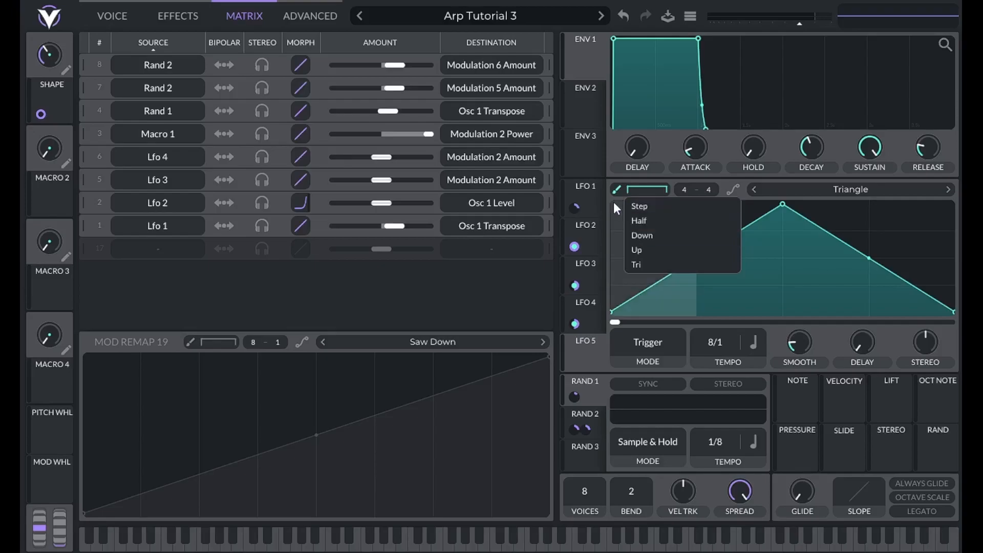
left_click(649, 186)
left_click(649, 283)
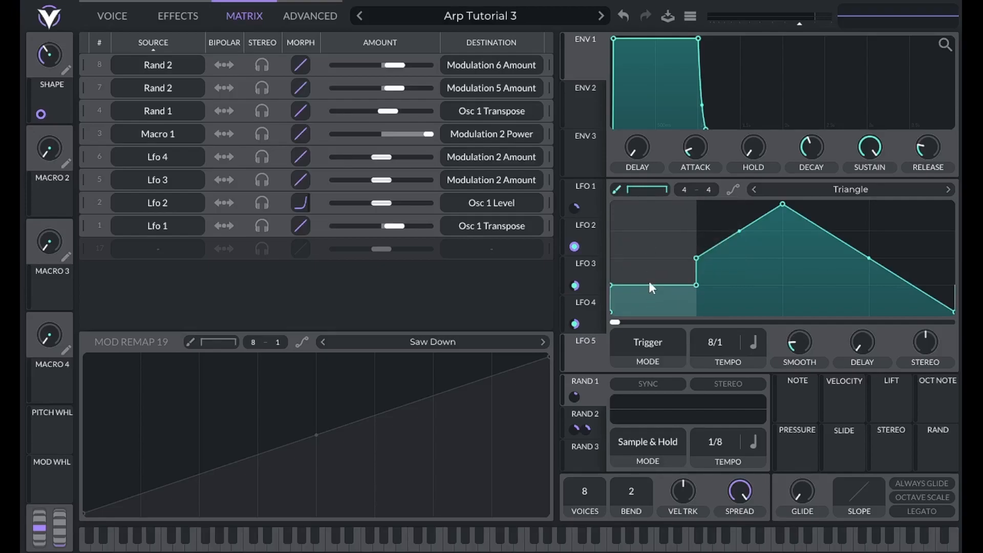
left_click(743, 261)
left_click(814, 232)
left_click(893, 258)
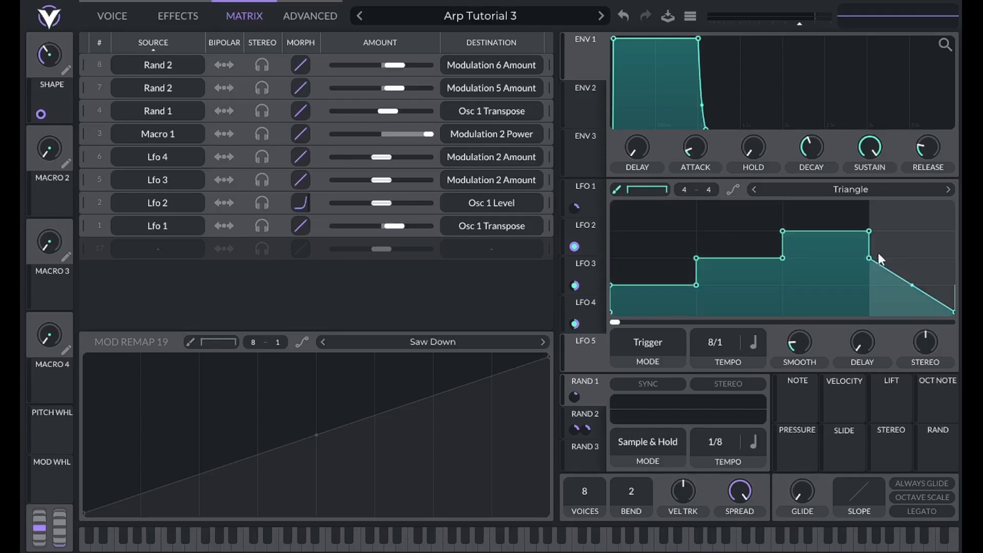
- Route LFO 5 to Modulation 1 Amount and enter 48 as the modulation amount
left_click_drag(584, 353, 573, 210)
right_click(574, 330)
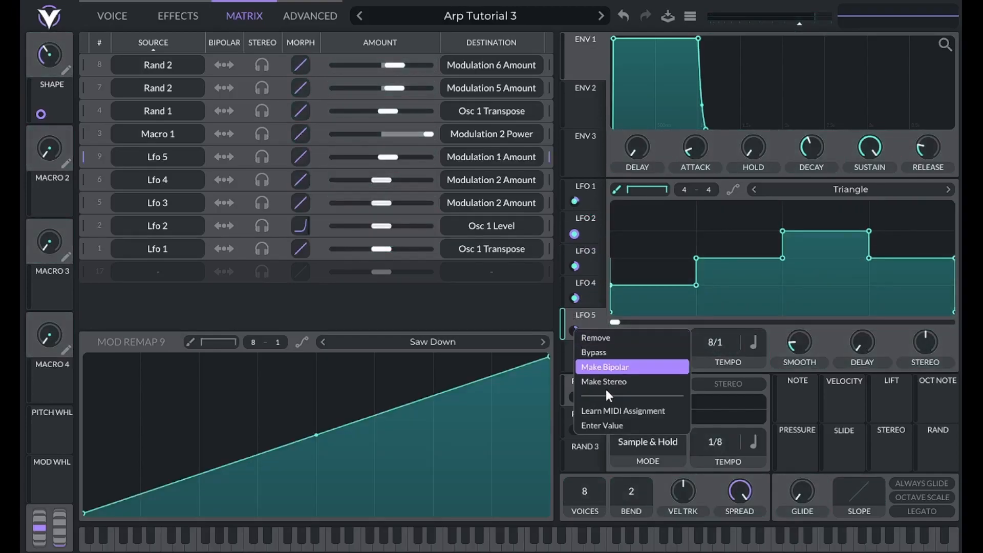
left_click(611, 429)
type("48")
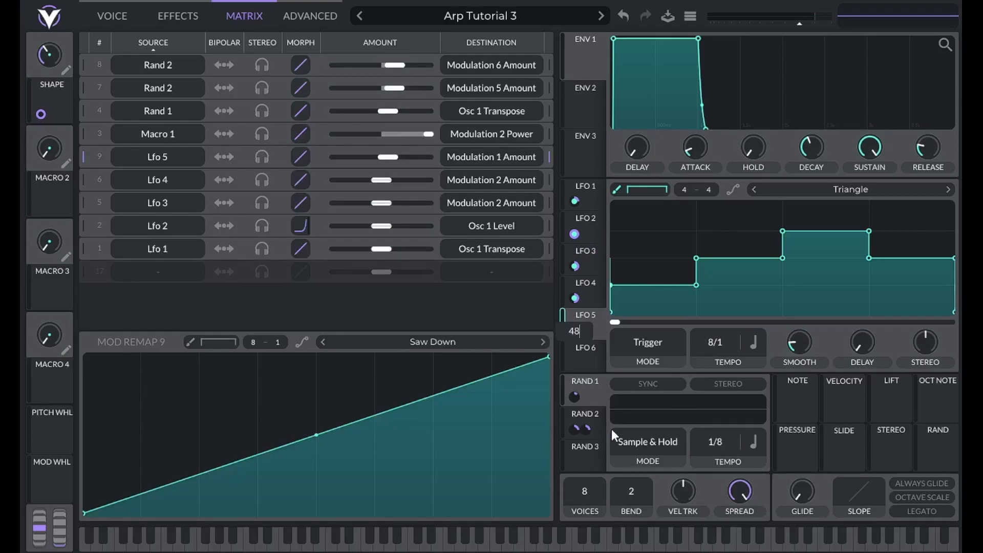
key("Return")
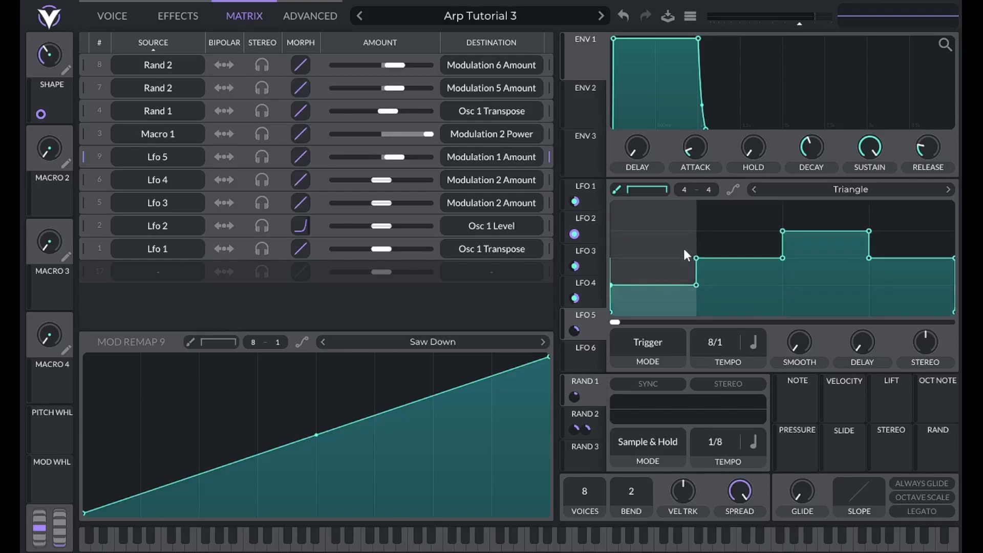
- Assign Macro 2 to the amount of LFO 5's modulation, then show LFO 1's shape
left_click_drag(41, 200, 575, 331)
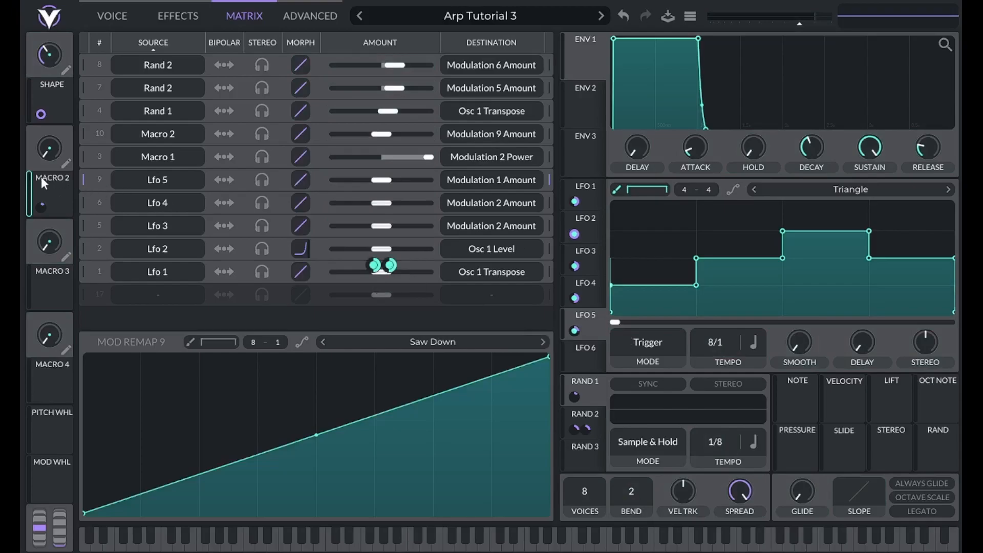
mouse_move(42, 202)
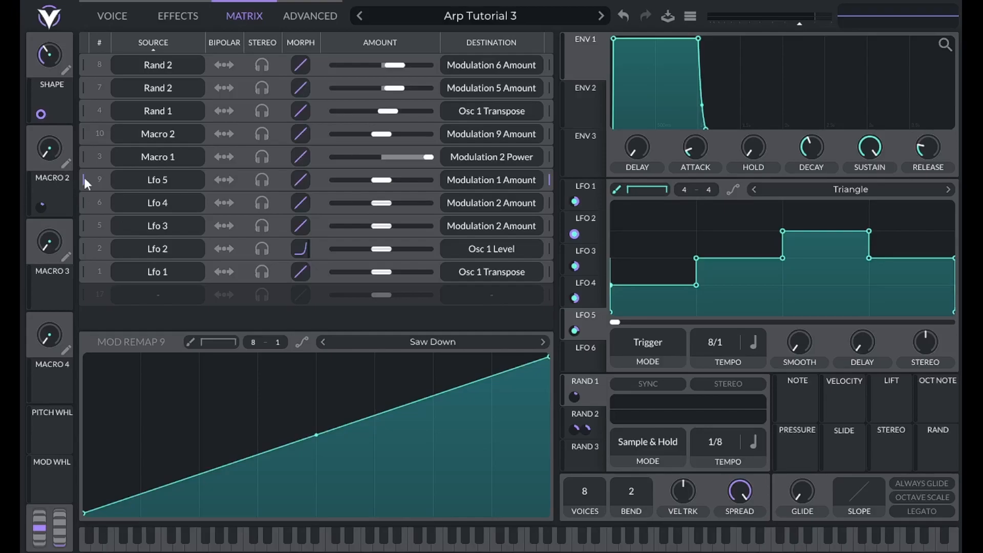
left_click(589, 197)
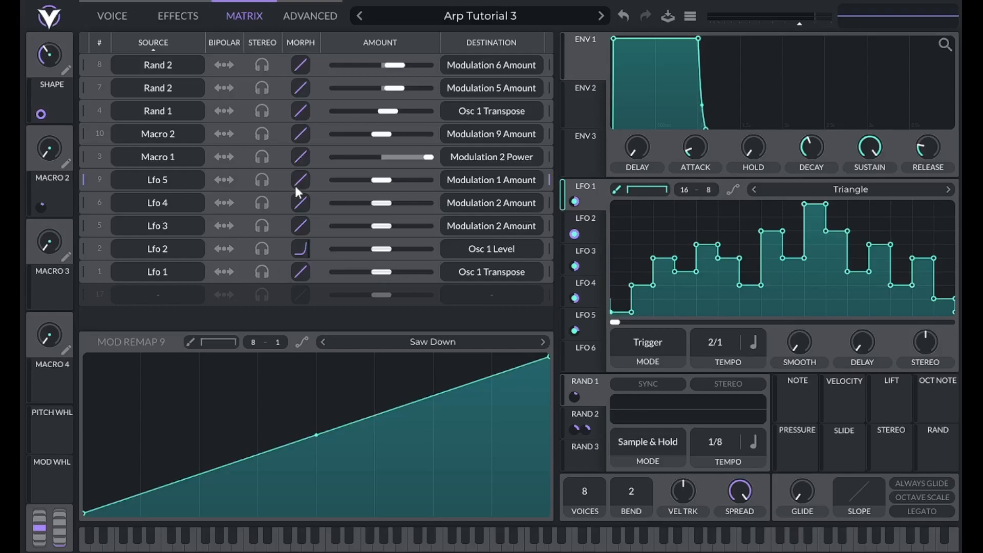
- Sort the matrix by modulation number and add a row routing Macro 2 to Modulation 1 Amount
left_click(101, 45)
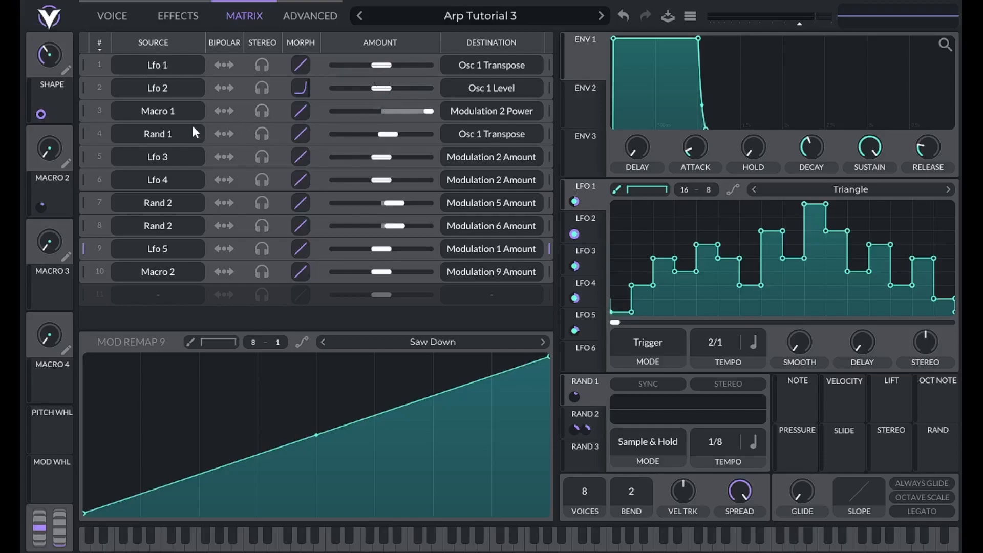
left_click(156, 293)
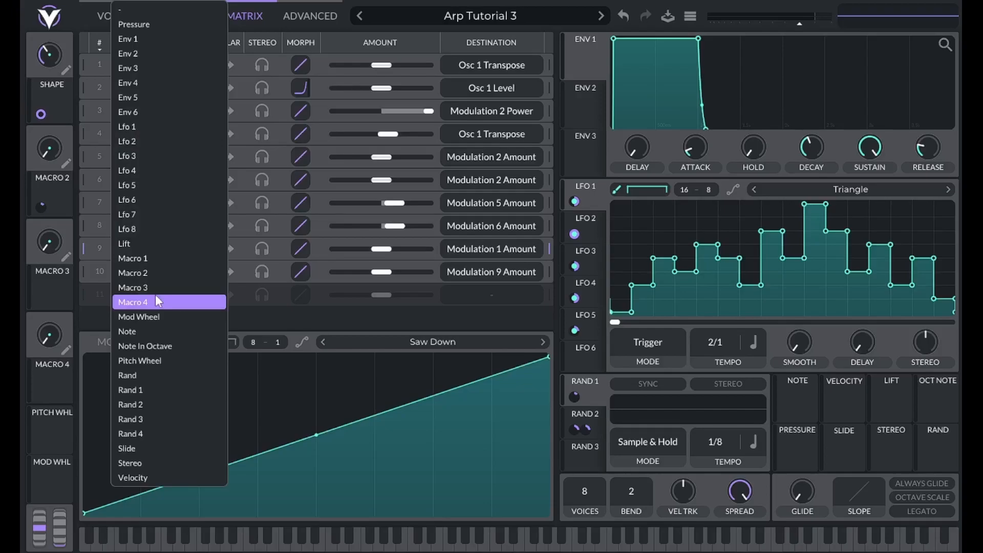
left_click(173, 272)
left_click(485, 293)
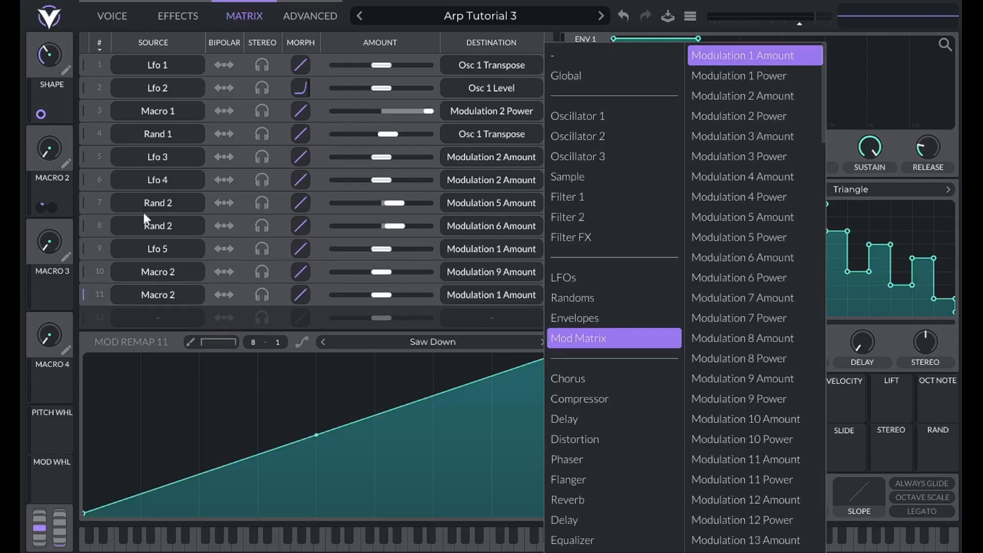
- Set the amount of Macro 2's modulation of Modulation 1 Amount to 0.125
right_click(52, 203)
left_click(78, 306)
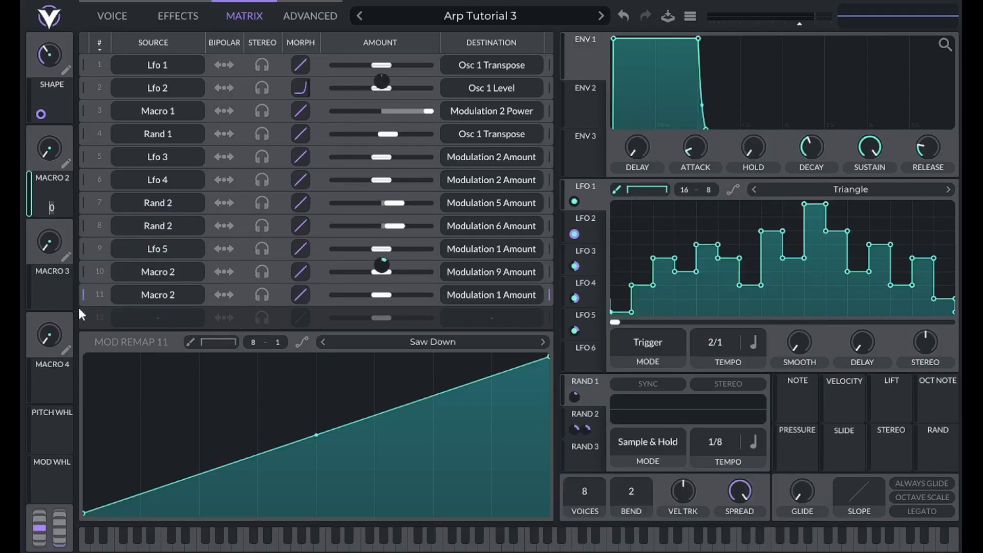
type(".125")
key("Return")
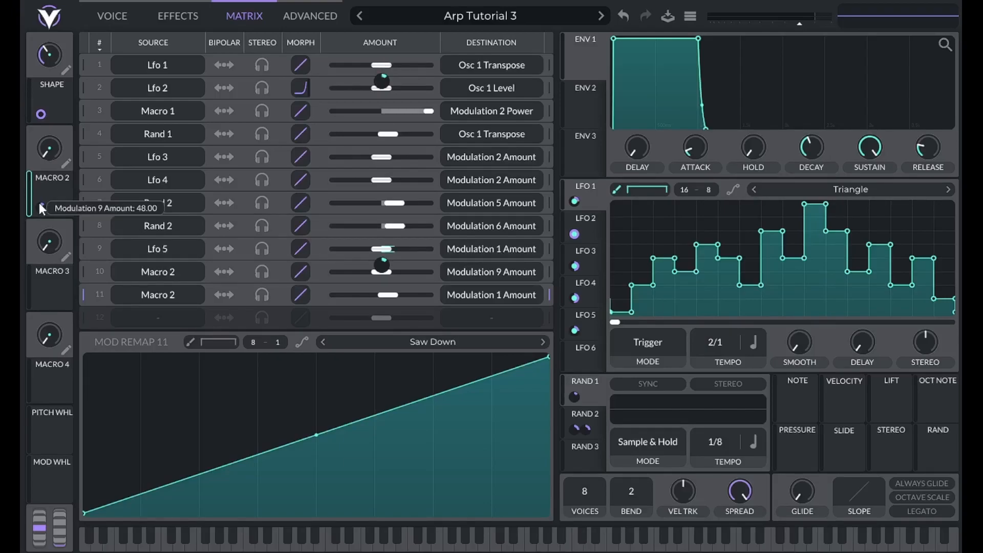
left_click(46, 156)
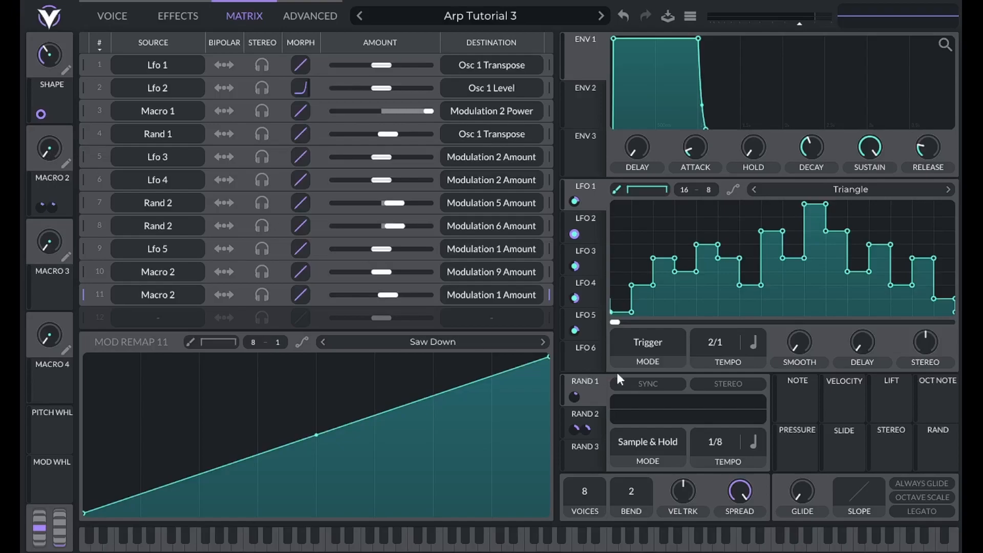
left_click(584, 320)
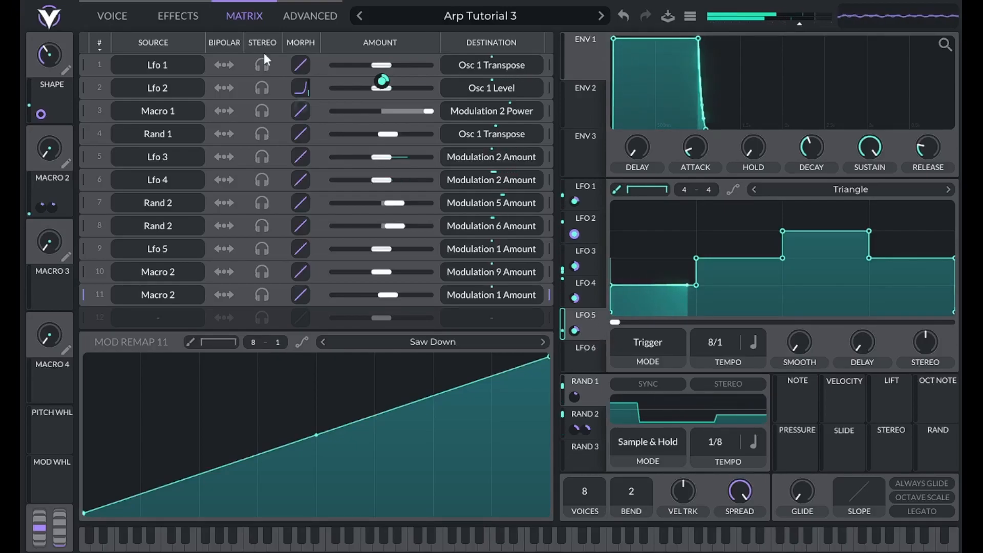
left_click(301, 16)
left_click(263, 12)
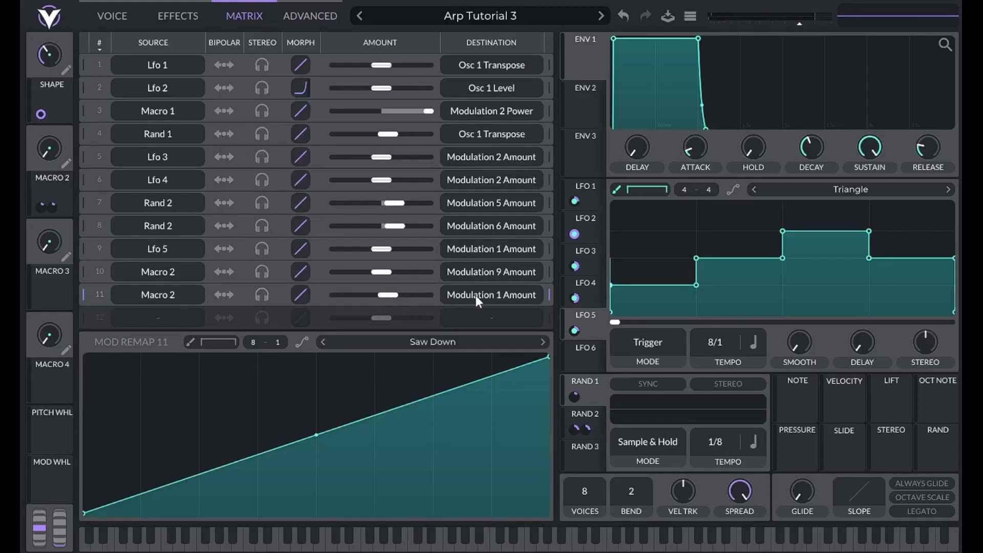
- Apply the Saw Down shape to Mod Remap 11 on the Macro 2 to Modulation 1 Amount row
left_click(447, 343)
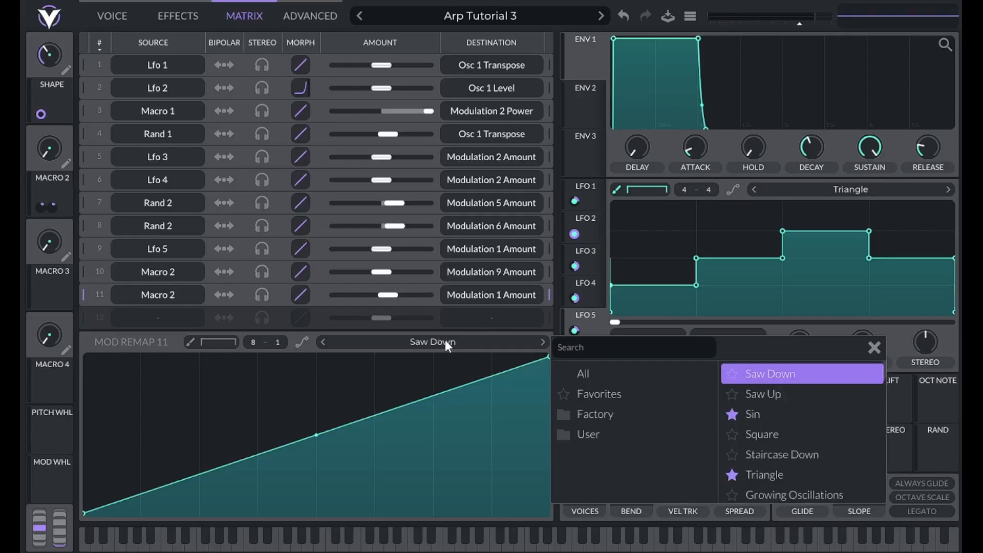
left_click(778, 374)
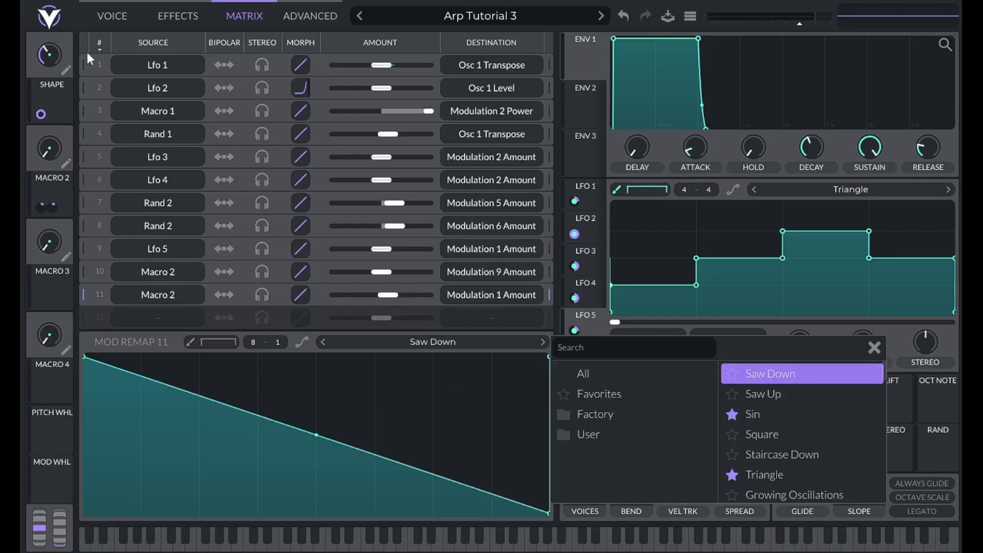
- Return to the oscillator view and rename Macro 2 as "range mod"
left_click(114, 14)
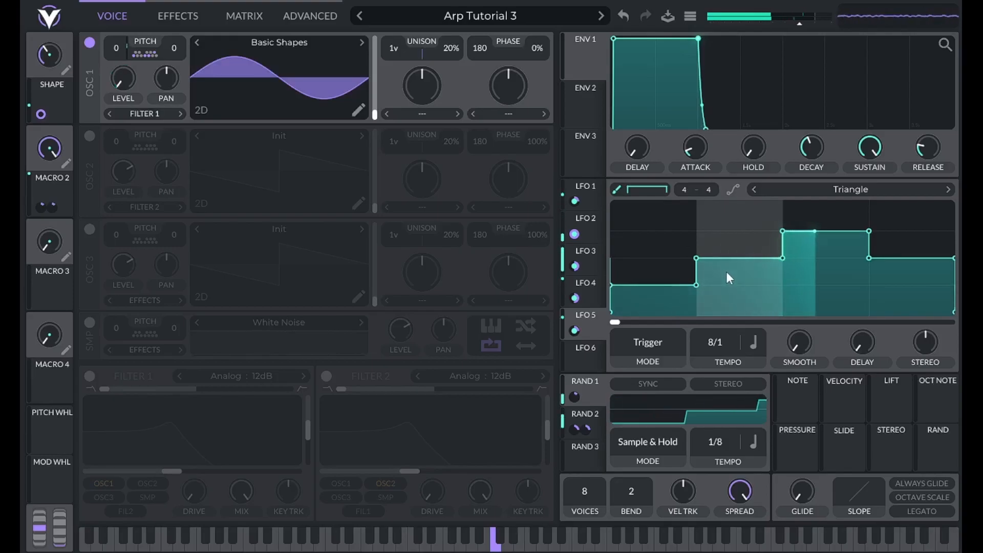
left_click(64, 167)
type("range mod")
key("Return")
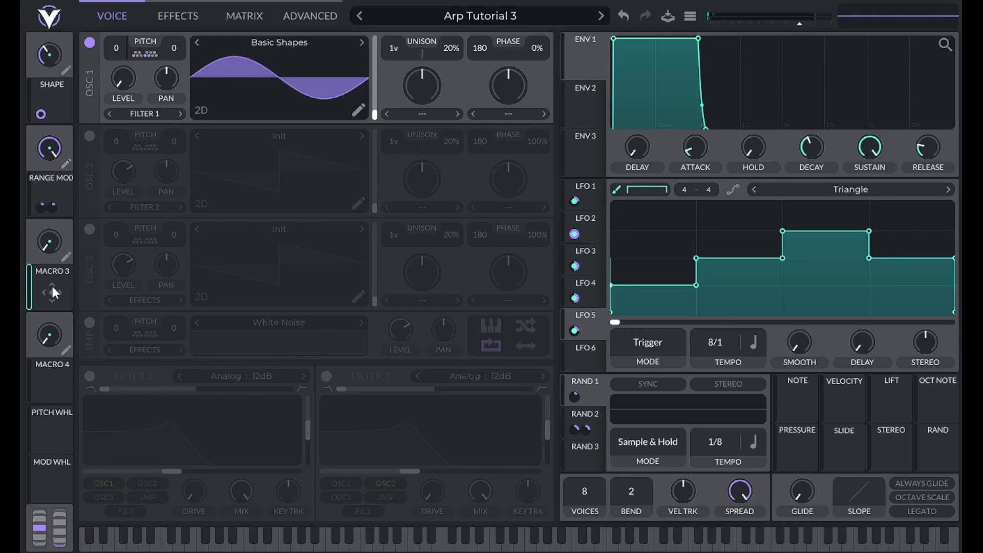
- Assign Macro 3 as a modulator of the tempo of LFO 1, LFO 2 and LFO 3
left_click(584, 192)
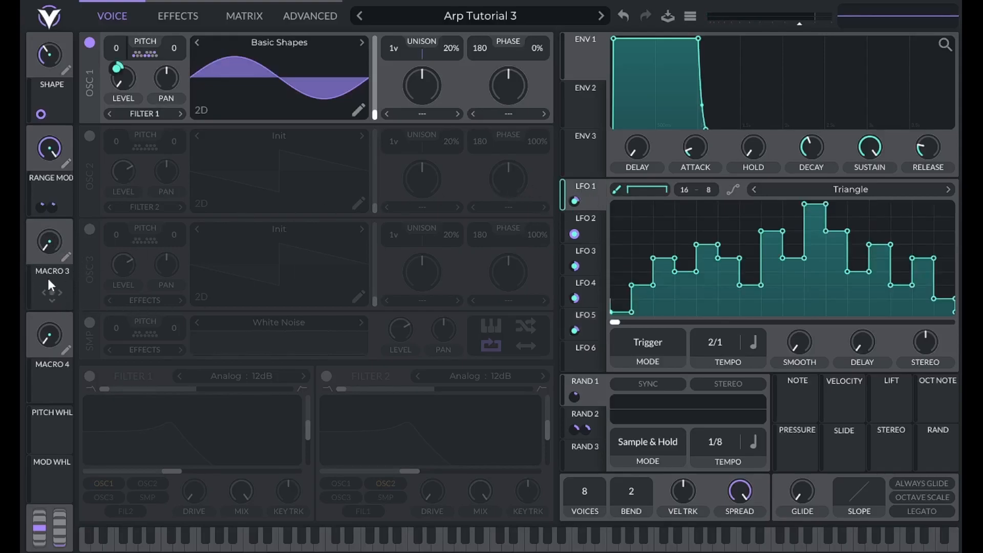
left_click_drag(45, 290, 712, 345)
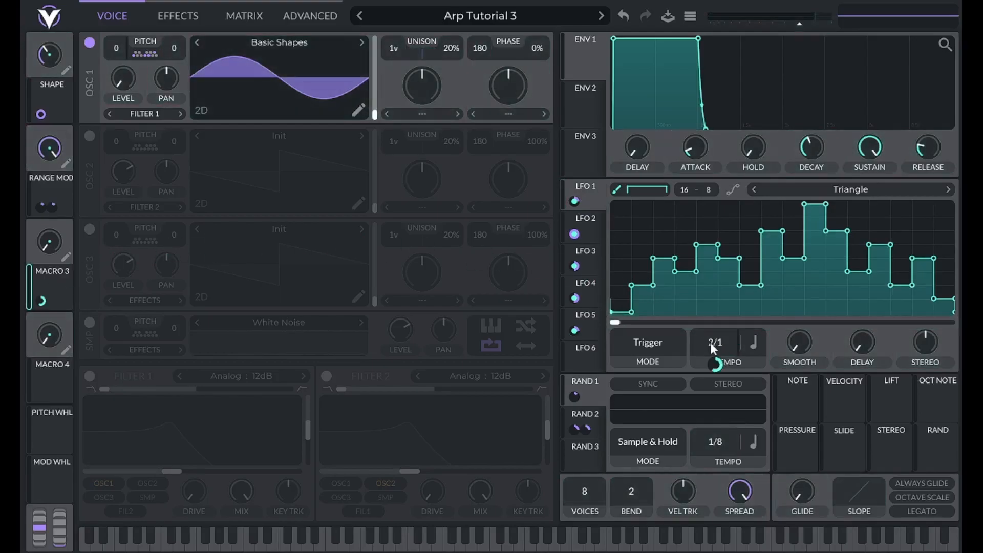
left_click(585, 231)
left_click_drag(42, 300, 706, 342)
left_click(585, 256)
left_click_drag(43, 300, 709, 342)
- Assign Macro 3 as a modulator of the tempo of LFO 4, LFO 5, Rand 1 and Rand 2
left_click(587, 287)
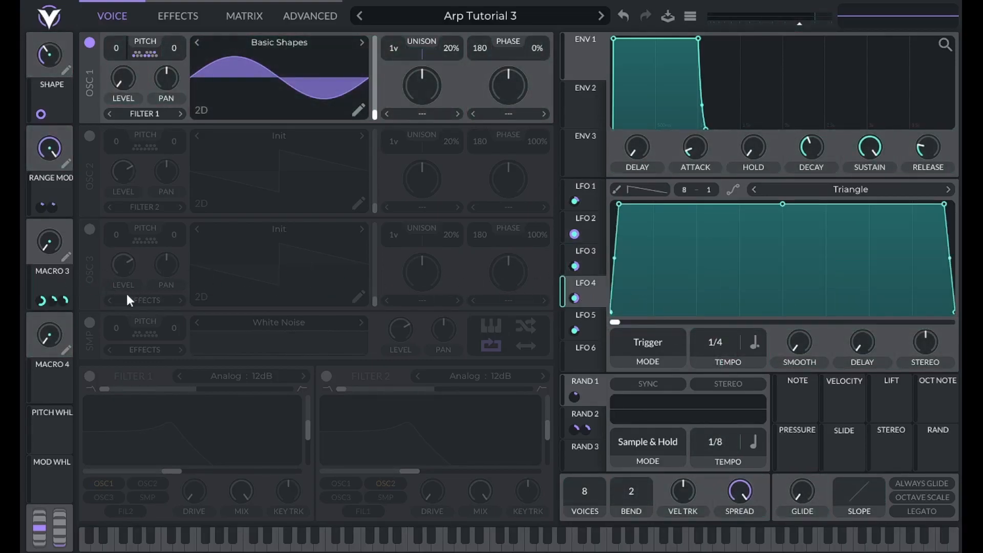
left_click_drag(42, 301, 715, 342)
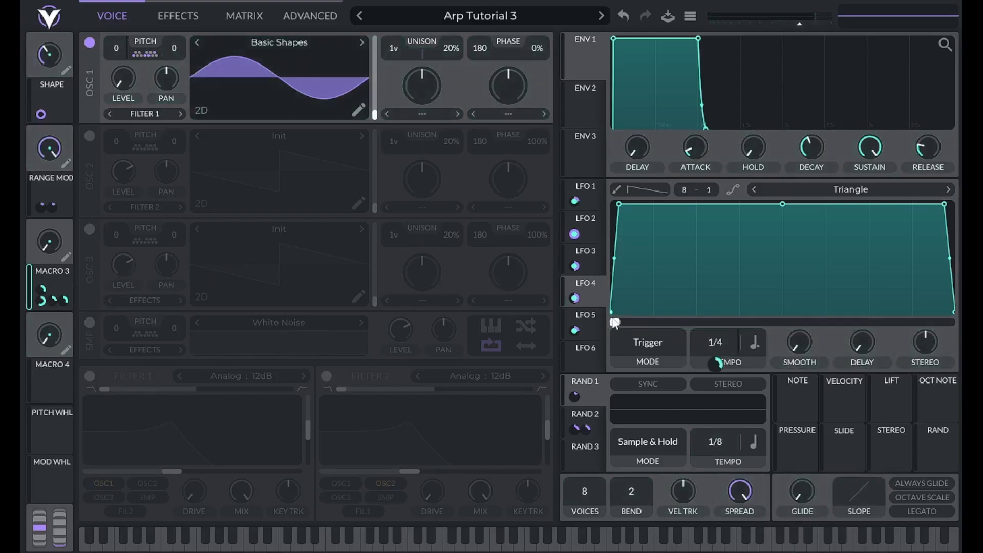
left_click(585, 320)
left_click_drag(43, 300, 715, 344)
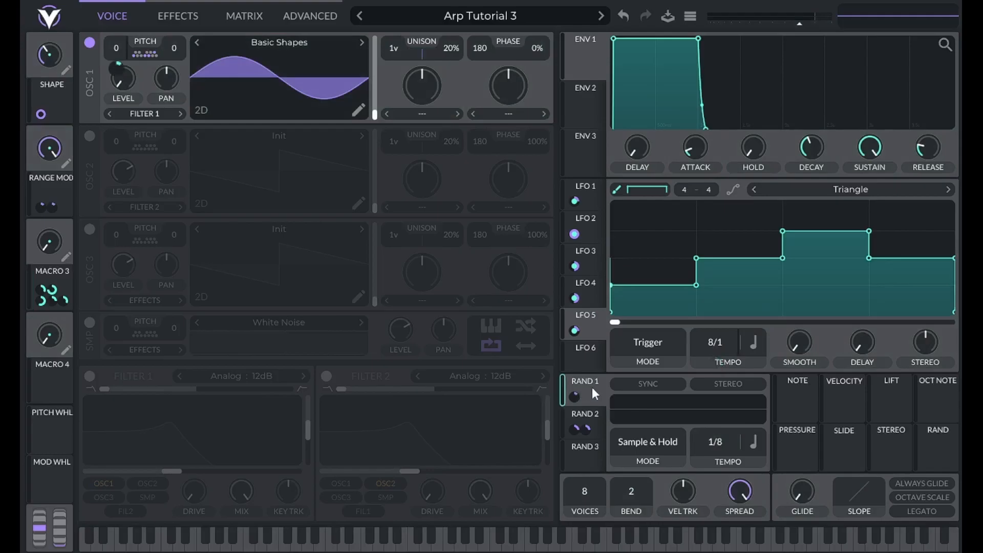
left_click_drag(51, 295, 678, 434)
left_click_drag(65, 284, 714, 440)
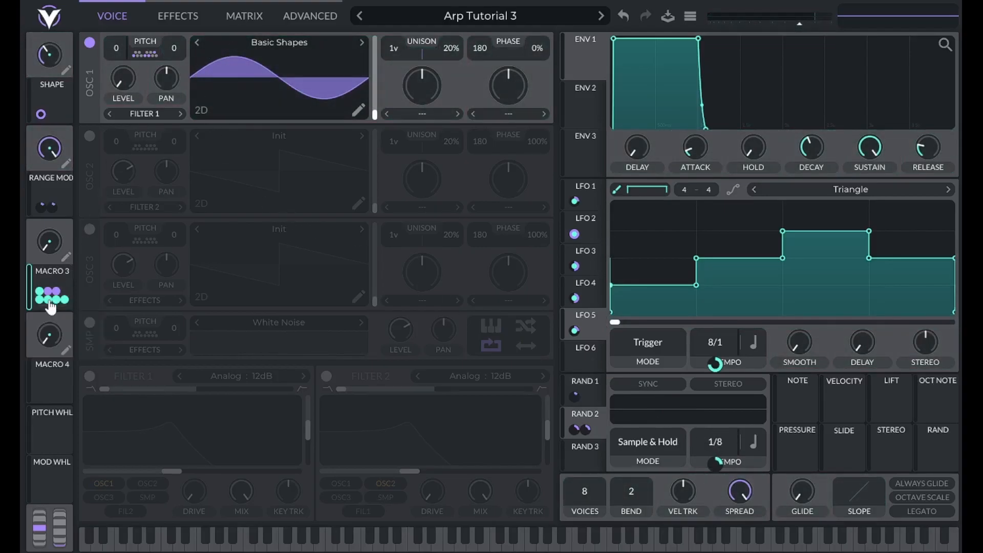
- Show the modulation matrix sorted by source and bring the Macro 3 tempo rows into view
left_click(244, 12)
scroll(223, 204, "down", 3)
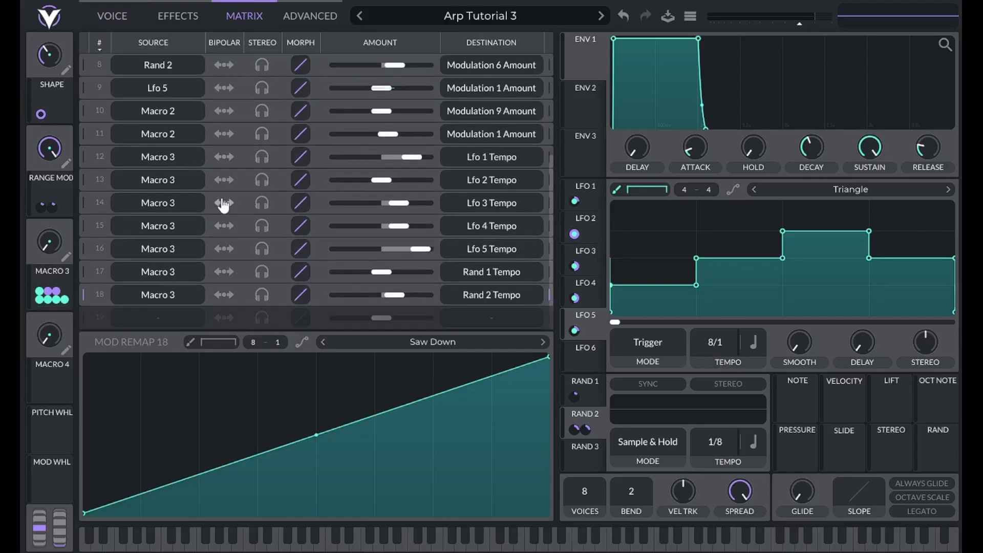
left_click(156, 43)
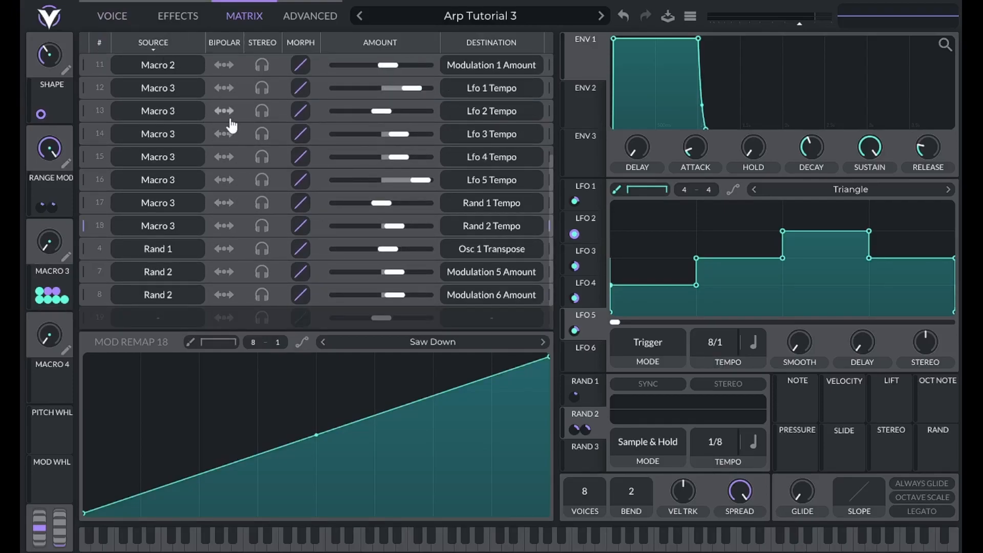
scroll(231, 124, "up", 3)
scroll(232, 124, "up", 1)
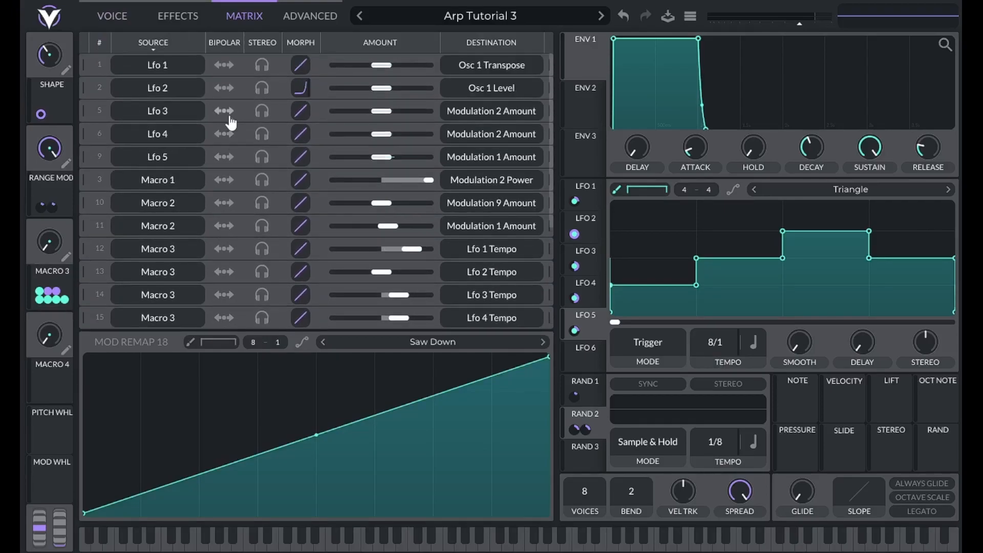
scroll(174, 225, "down", 1)
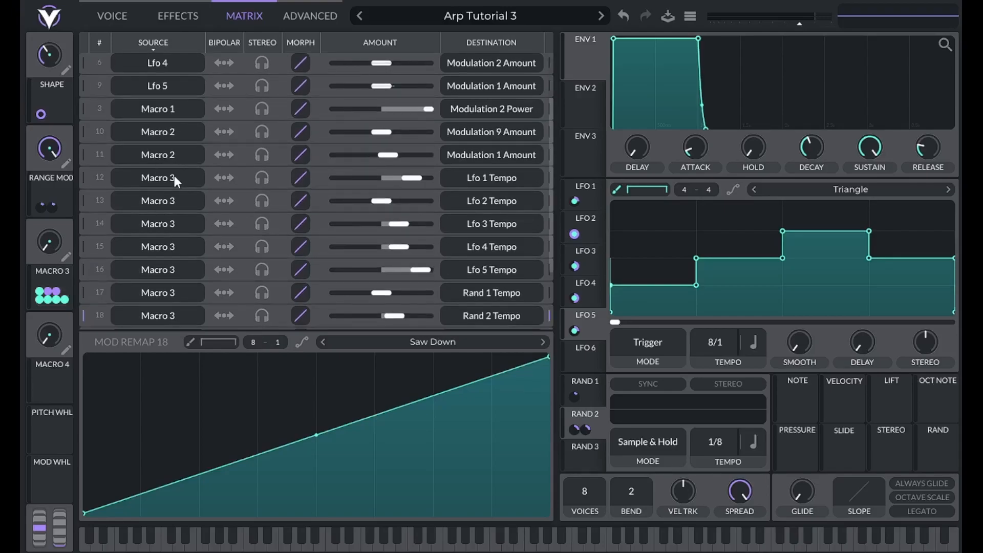
- Set Macro 3's modulation amounts for Lfo 1 Tempo and Lfo 2 Tempo to 3
double_click(405, 181)
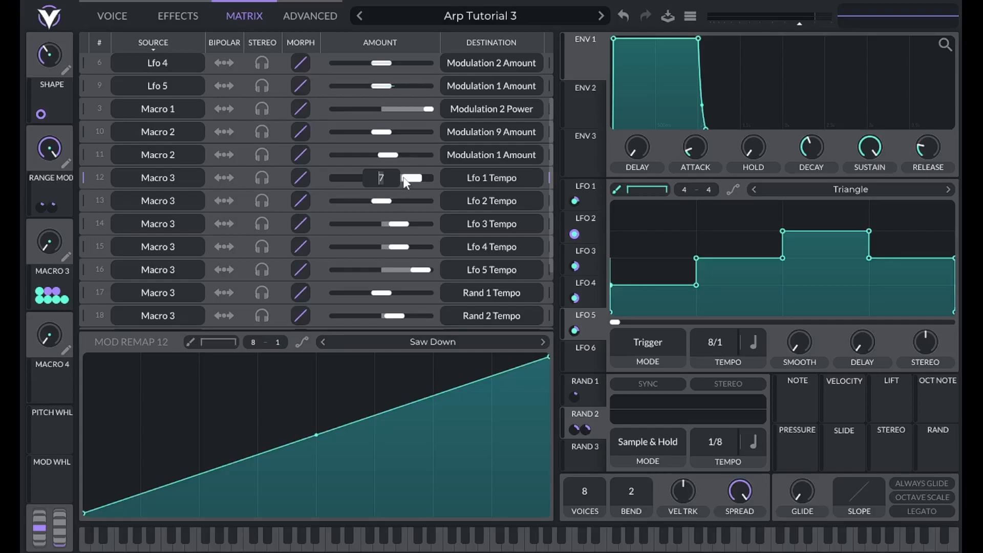
type("3")
key("Tab")
type("3")
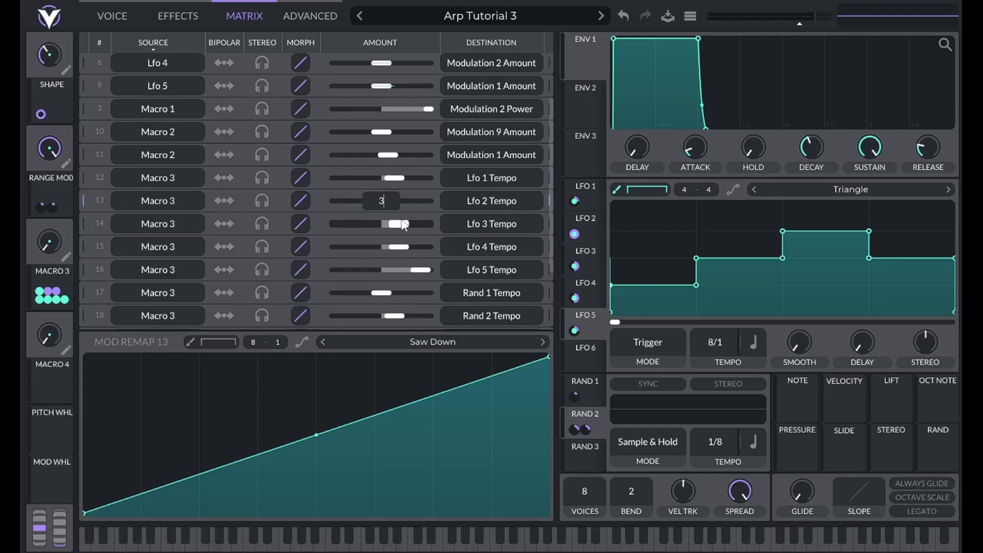
key("Return")
- Set Macro 3's modulation amounts for Lfo 3 Tempo and Lfo 4 Tempo to 3
left_click(397, 226)
double_click(397, 226)
type("3")
key("Return")
left_click(392, 247)
double_click(393, 248)
type("3")
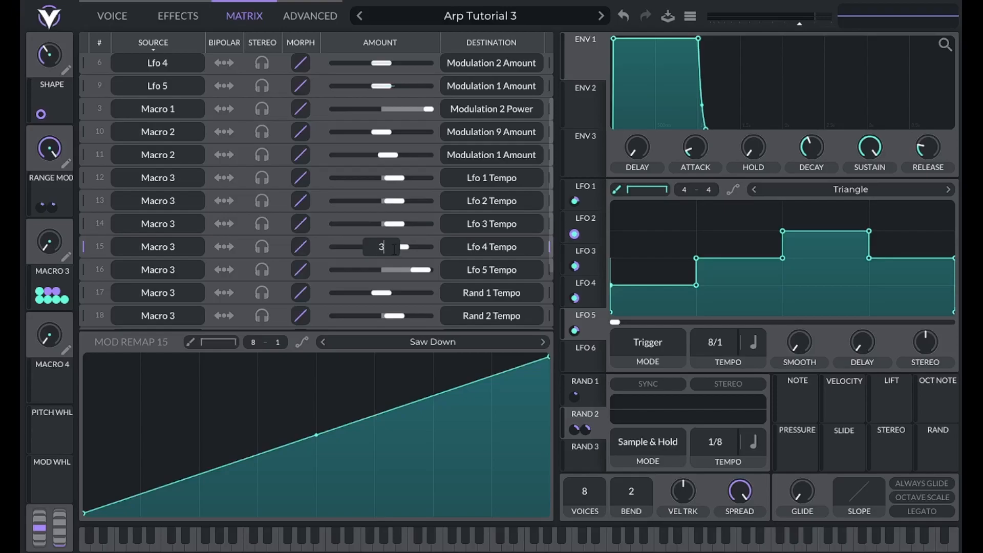
key("Return")
- Set Macro 3's modulation amounts for Lfo 5 Tempo, Rand 1 Tempo and Rand 2 Tempo to 3
scroll(392, 251, "down", 2)
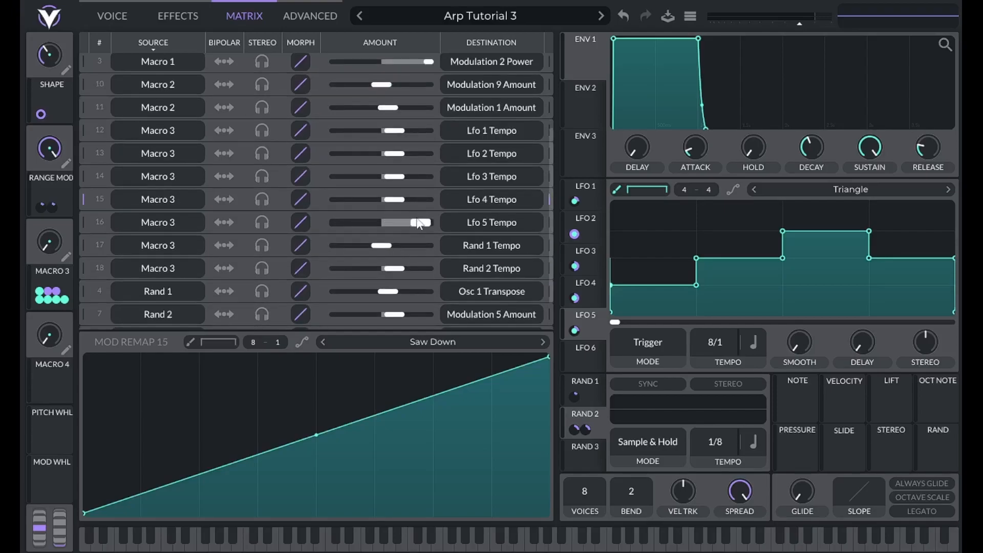
right_click(420, 226)
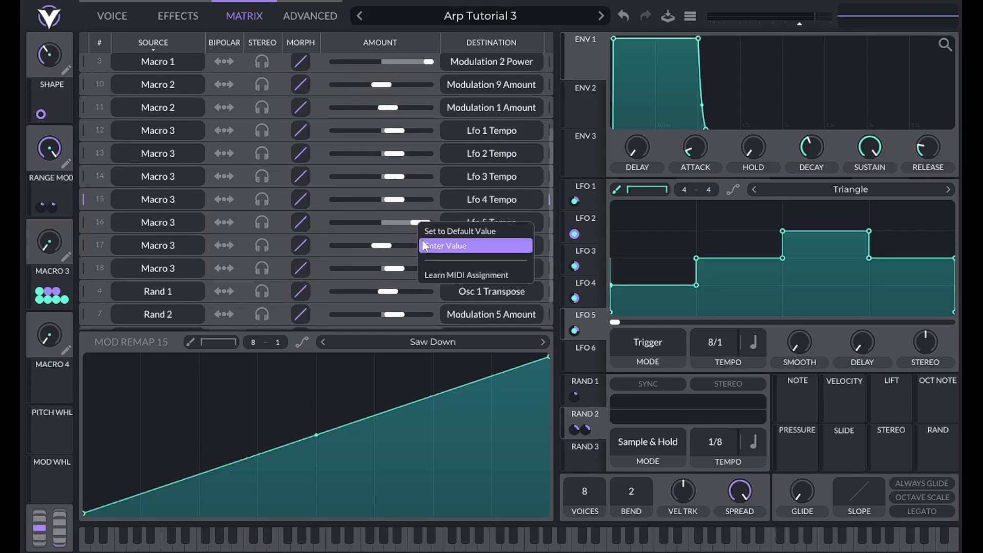
left_click(424, 245)
type("3")
key("Return")
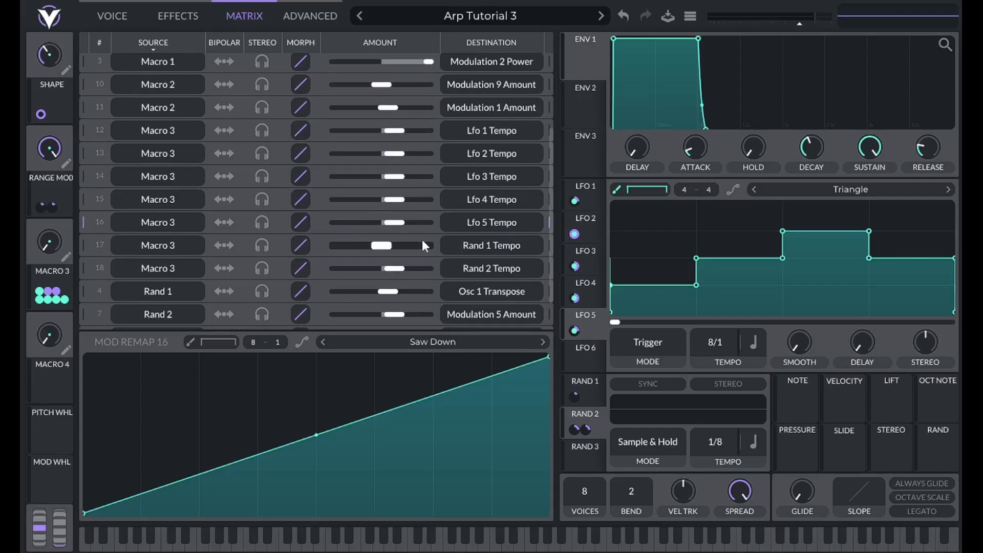
left_click(390, 249, "alt")
type("3")
key("Return")
left_click(393, 267, "alt")
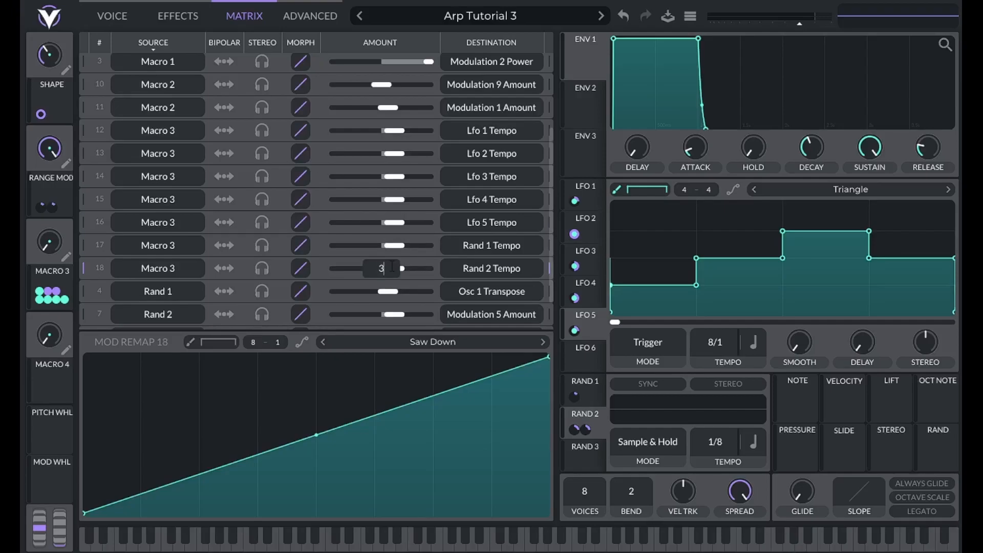
key("Return")
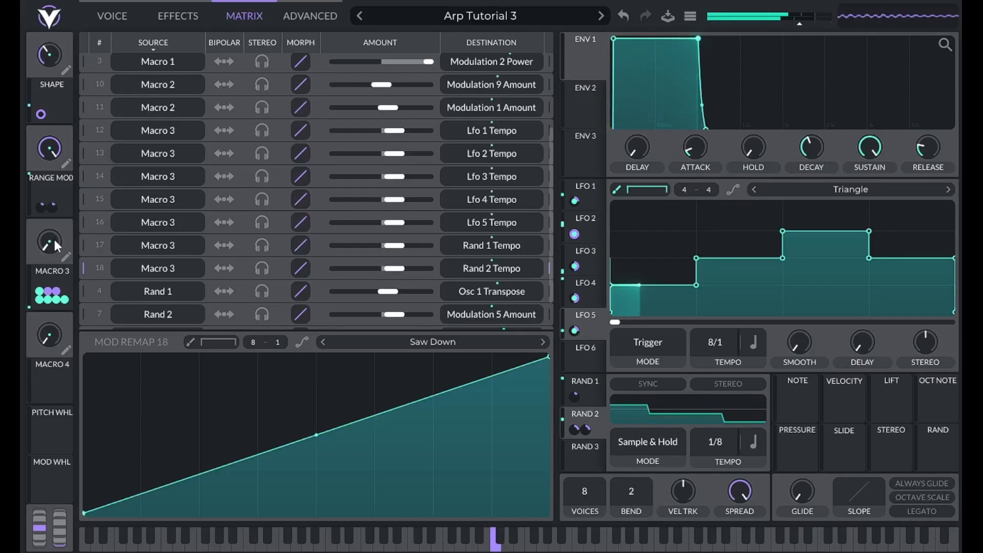
- Sweep Macro 3 up and down to audition the tempo change, and rename it as "rate"
left_click_drag(53, 237, 54, 220)
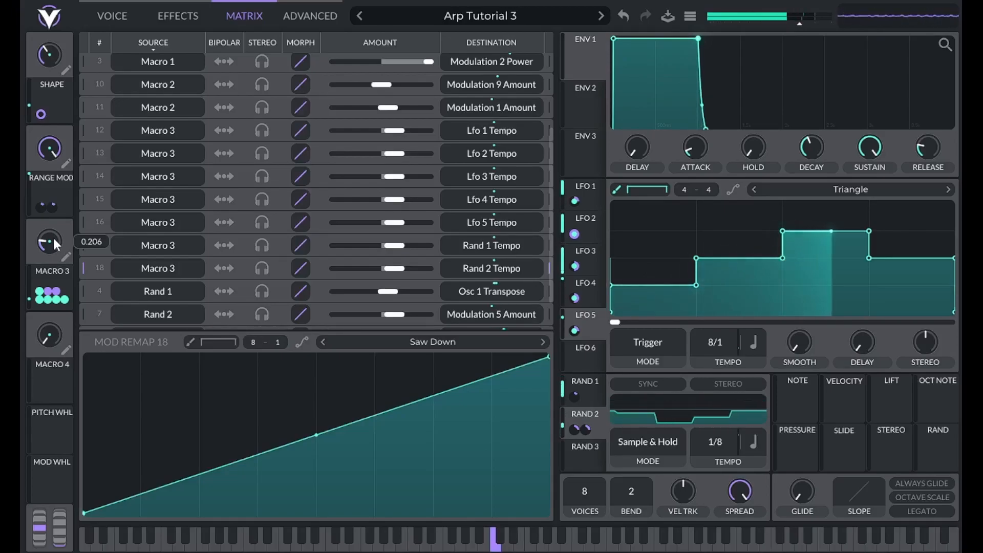
left_click_drag(54, 240, 75, 254)
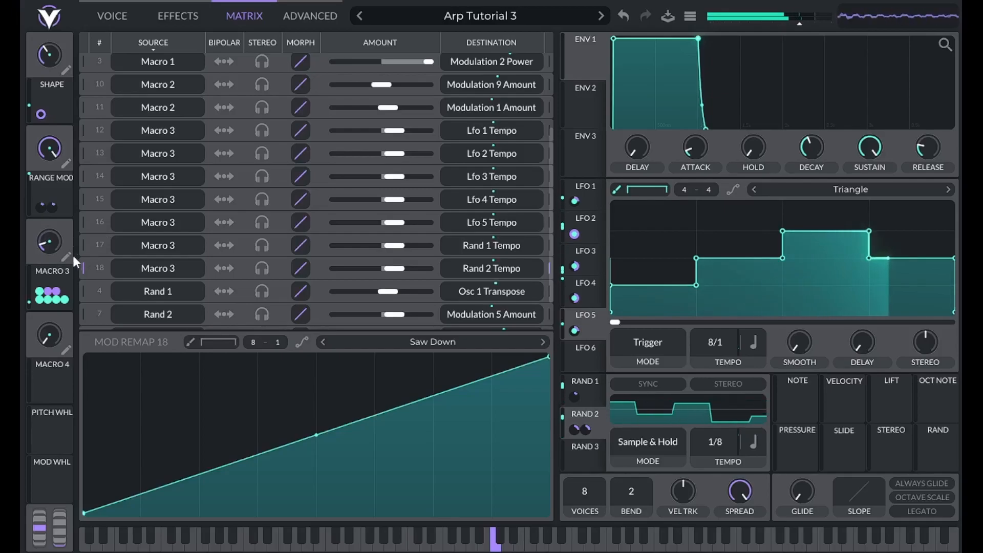
type("rate")
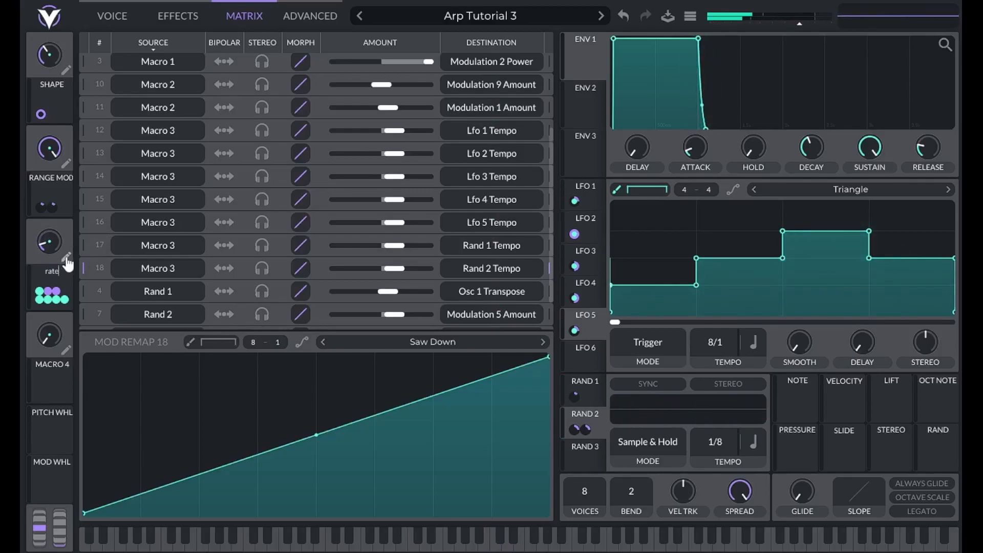
key("Return")
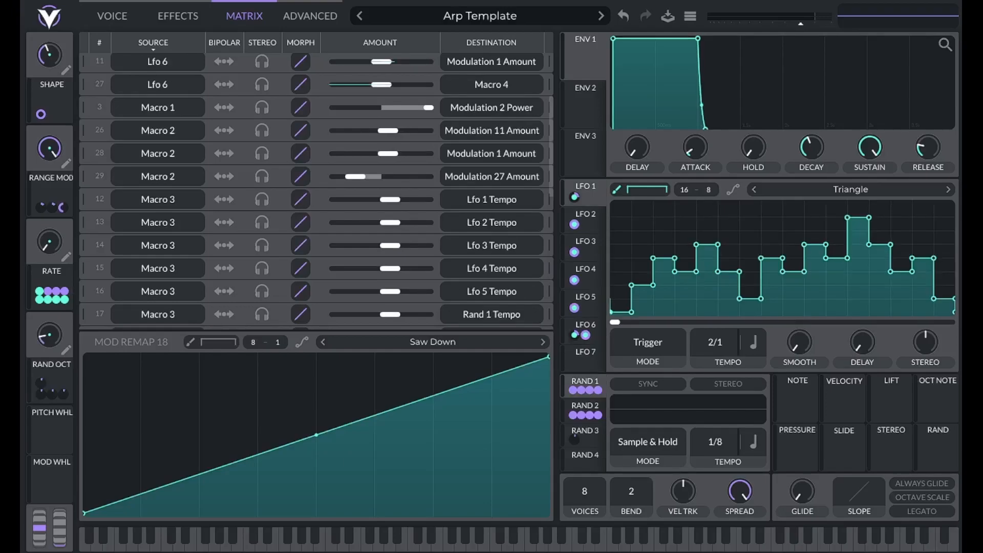
- Examine Rand 1's connections in the Arp Template preset and reverse the matrix's source order to list the Rand rows first
mouse_move(57, 336)
mouse_move(588, 396)
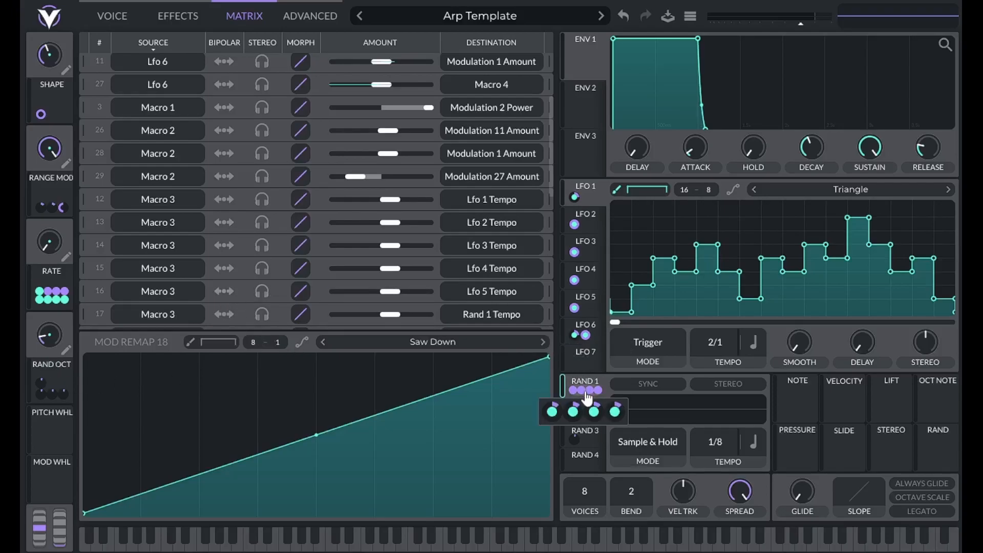
mouse_move(574, 411)
scroll(123, 201, "down", 2)
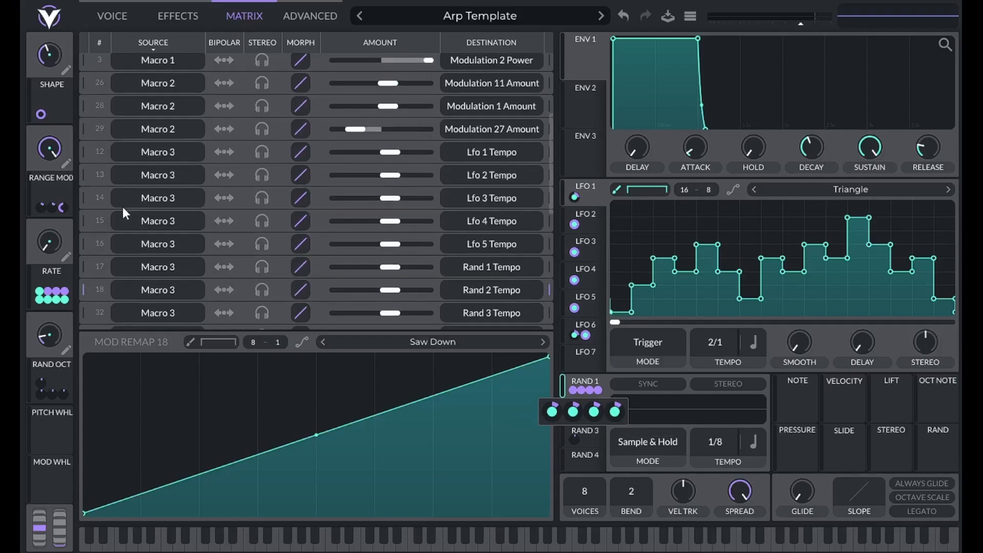
left_click(154, 43)
scroll(150, 192, "down", 13)
scroll(149, 192, "up", 6)
scroll(149, 192, "up", 5)
scroll(152, 201, "down", 12)
scroll(155, 208, "up", 16)
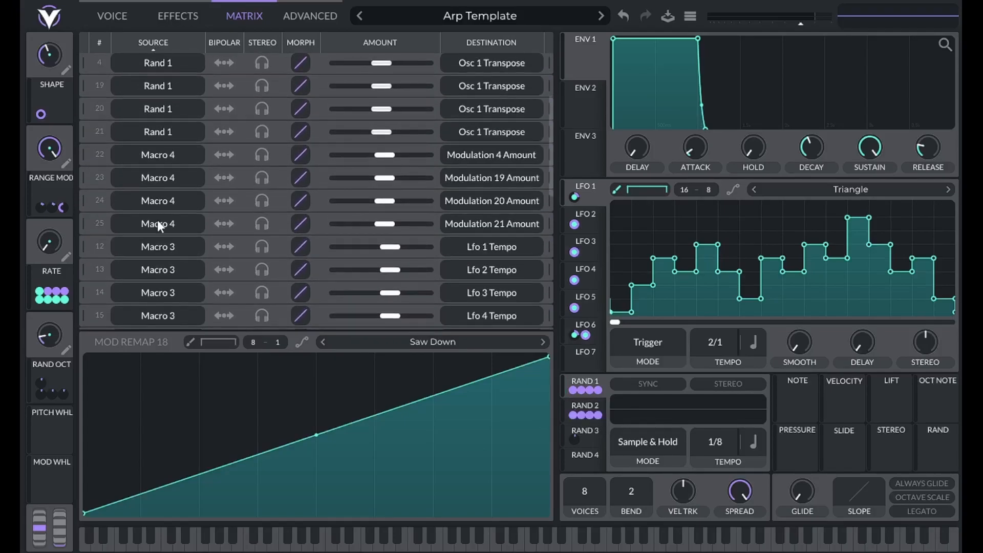
scroll(157, 220, "up", 5)
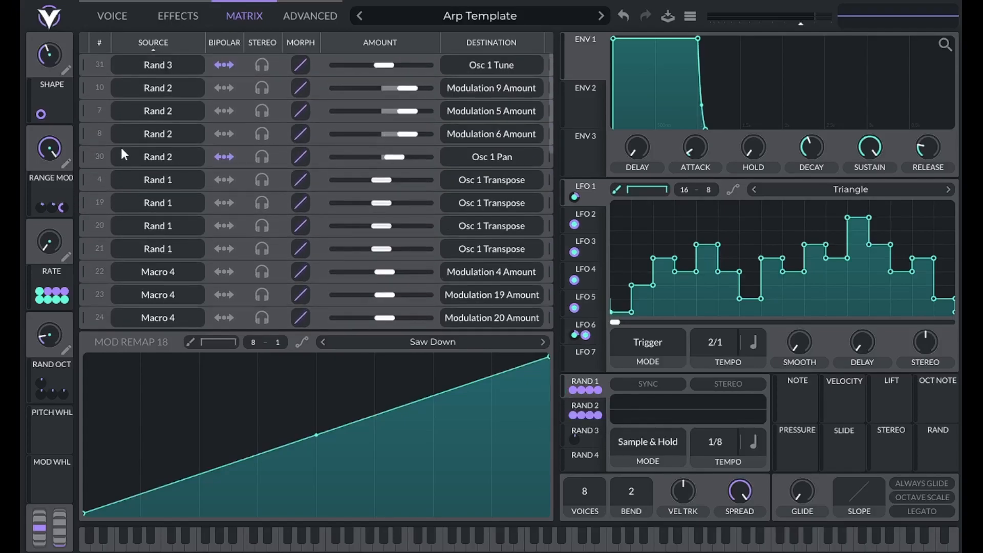
- Examine the remap curves of the four Rand 1 to Osc 1 Transpose rows, numbers 4, 19, 20 and 21
left_click(82, 183)
left_click(82, 205)
left_click(83, 231)
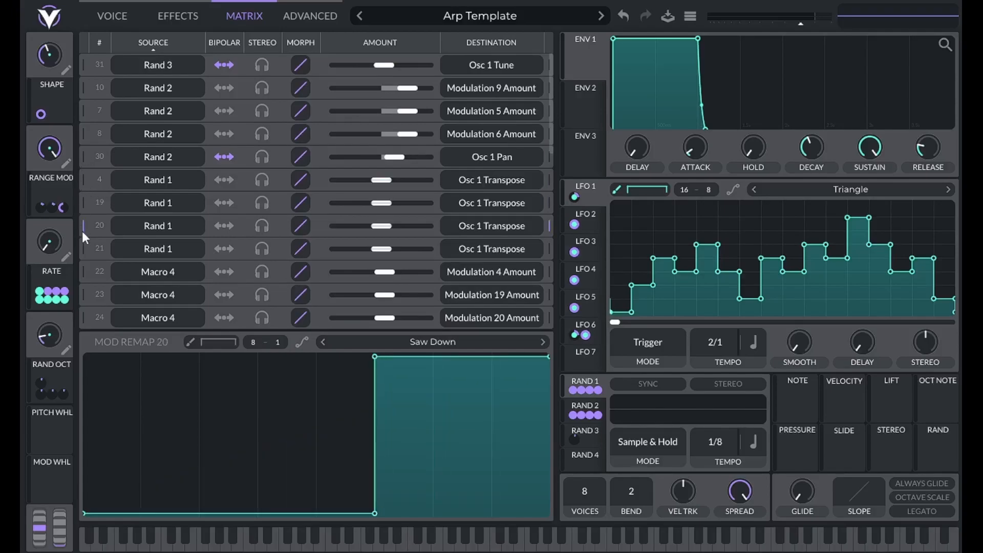
left_click(82, 255)
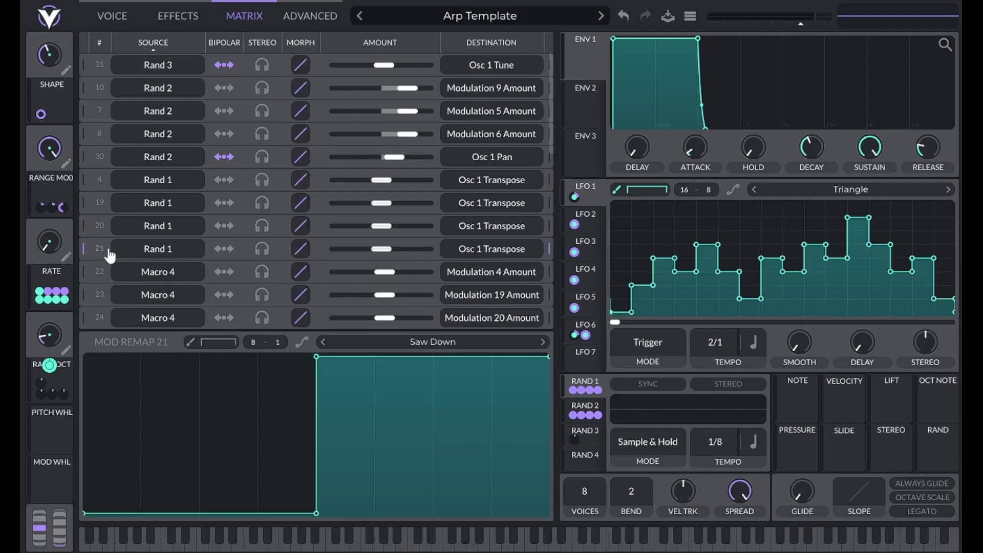
- Examine the remap curves of Macro 4's rows 22 to 25, which control the amounts of Modulations 4, 19, 20 and 21
scroll(84, 246, "down", 3)
left_click(83, 199)
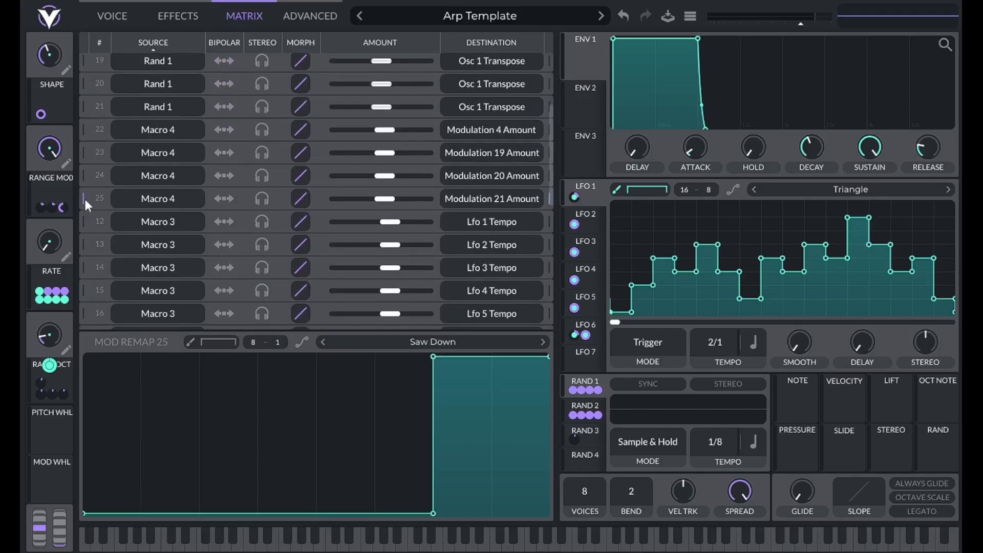
left_click(87, 177)
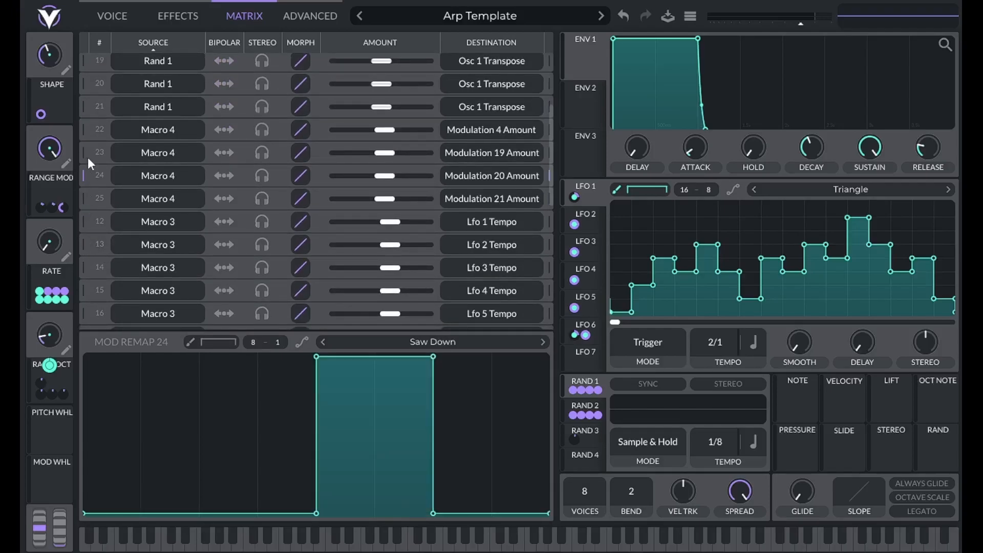
left_click(87, 156)
left_click(88, 131)
left_click(88, 153)
left_click(86, 177)
left_click(85, 200)
left_click(88, 179)
left_click(85, 152)
left_click(85, 132)
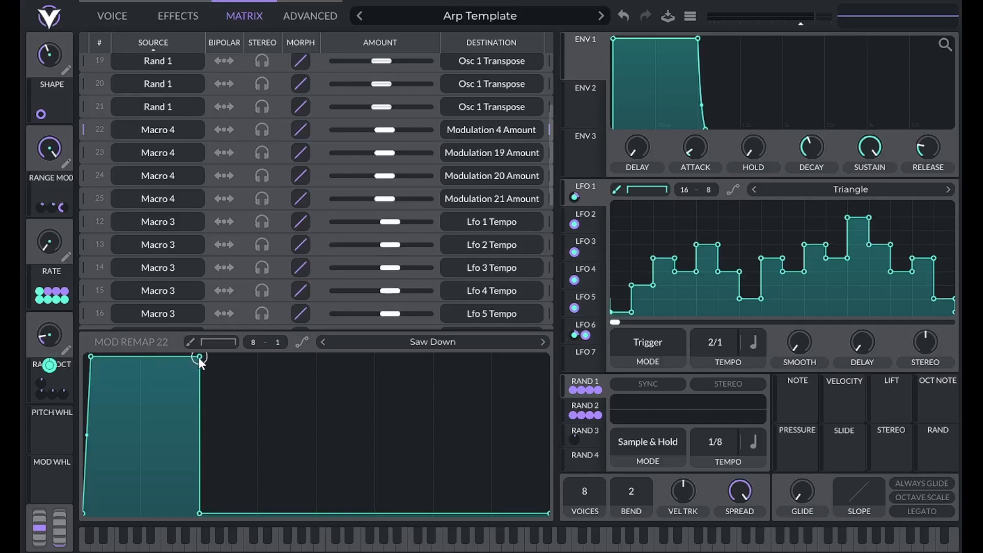
- Compare the remap curves of the Rand 1 transpose rows 4 and 19 with that of Macro 4's row 23
scroll(107, 212, "up", 4)
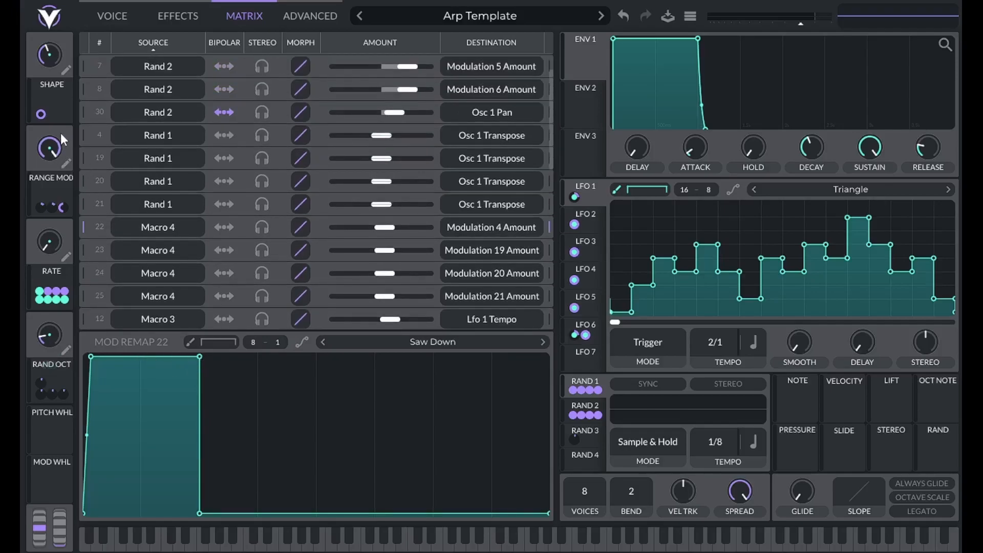
left_click(81, 136)
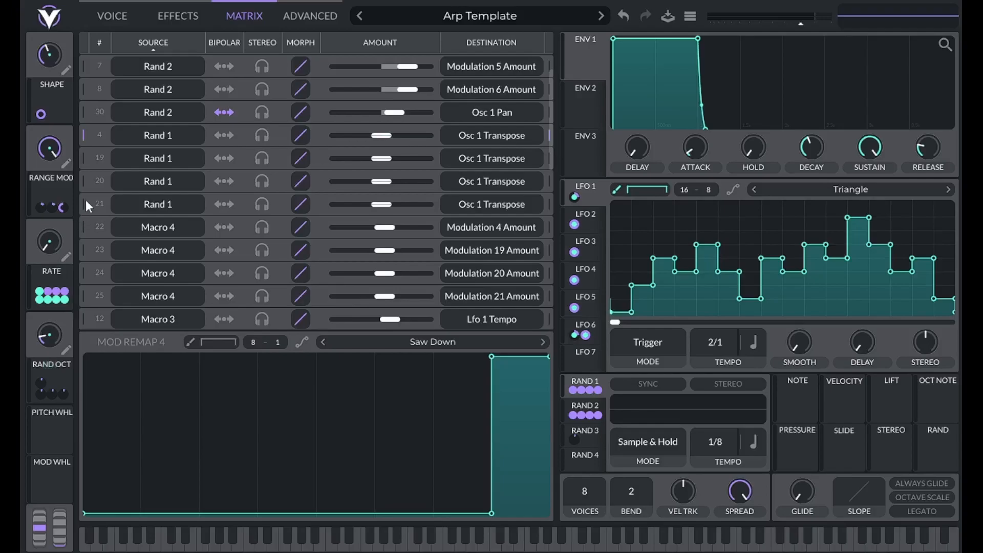
scroll(86, 259, "down", 2)
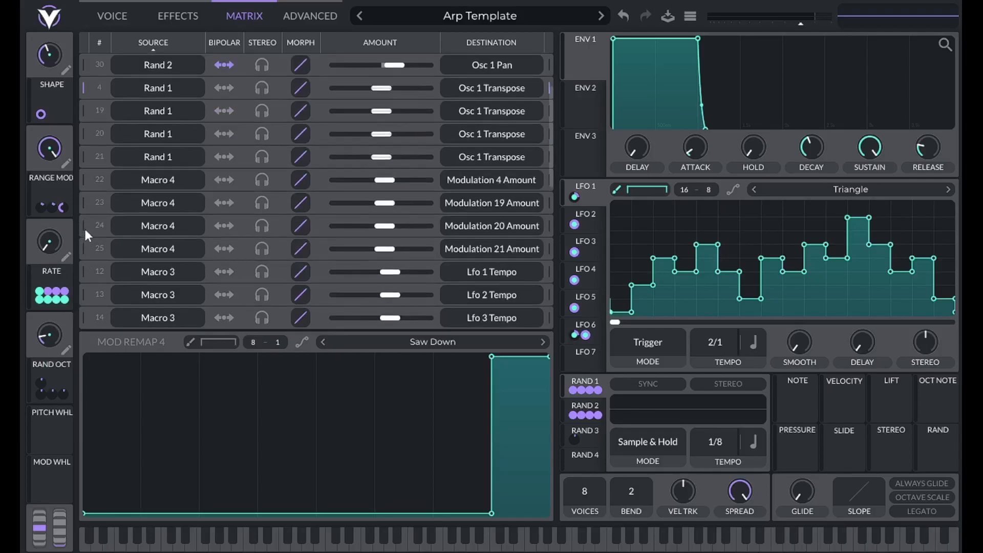
left_click(78, 222)
left_click(83, 205)
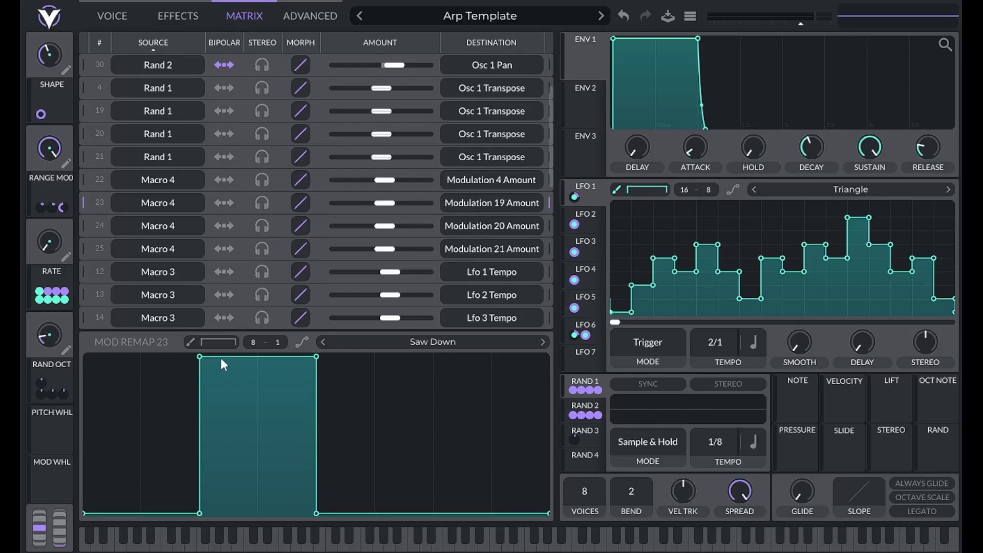
scroll(150, 280, "up", 3)
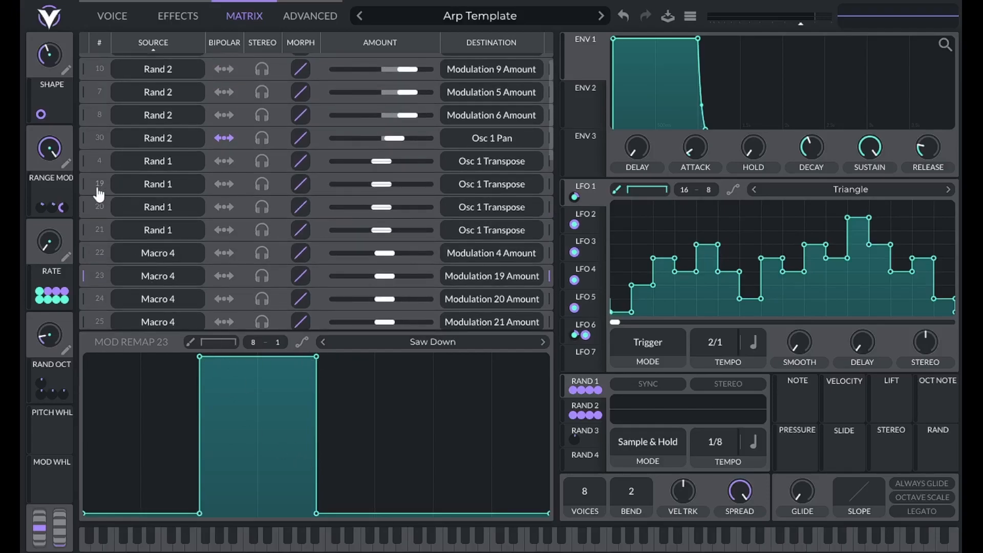
scroll(99, 193, "up", 1)
left_click(80, 205)
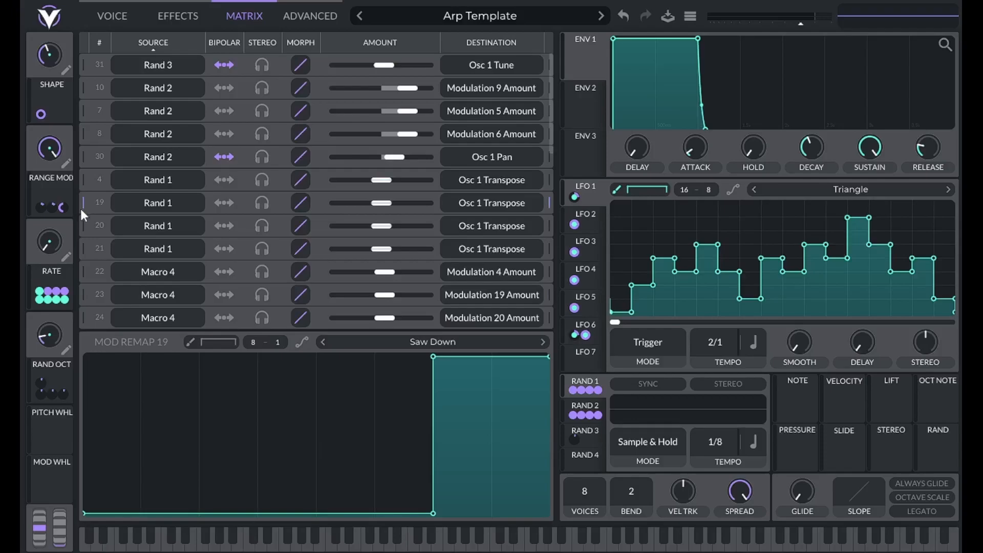